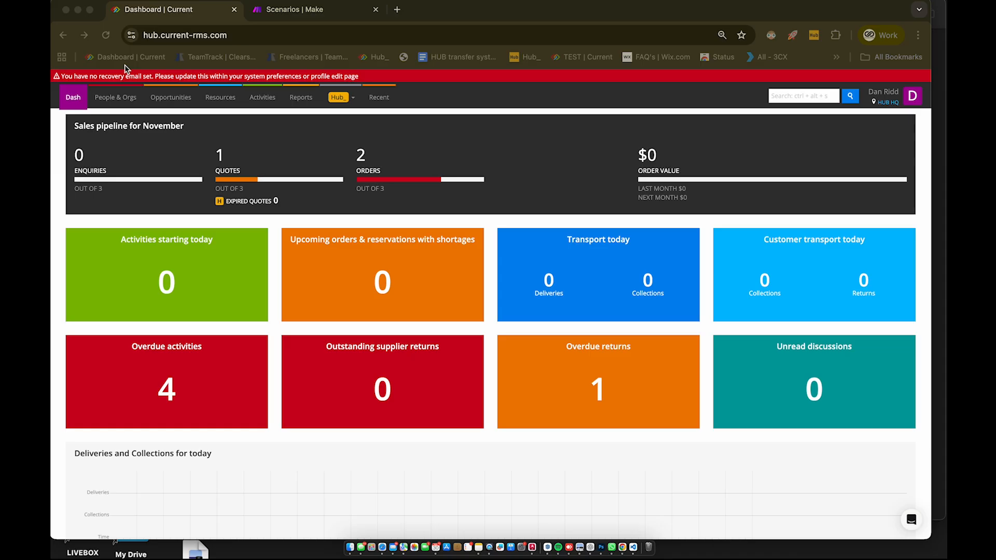
# Step: Open Current RMS's API integration settings and copy the Make key's value
pyautogui.scroll(-3, 421, 312)
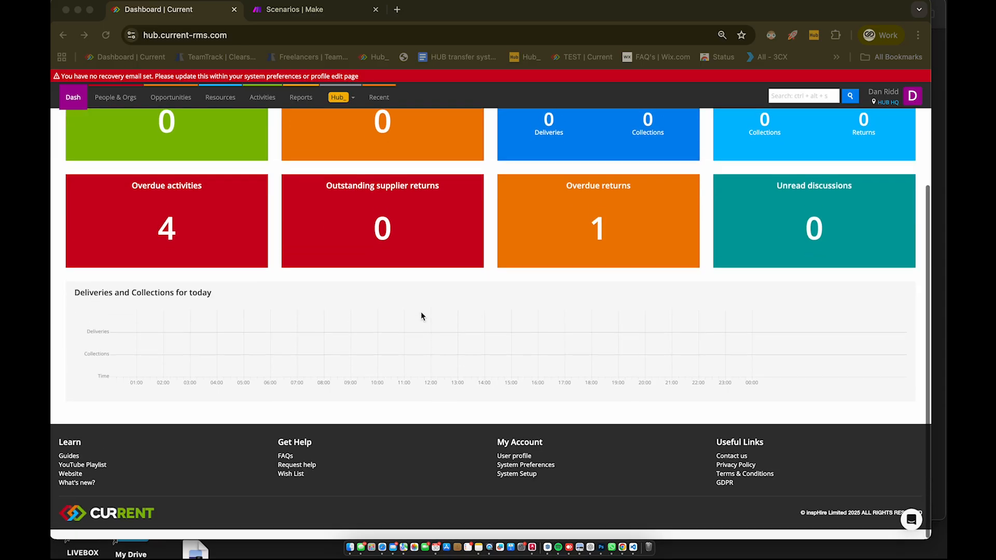
pyautogui.click(513, 484)
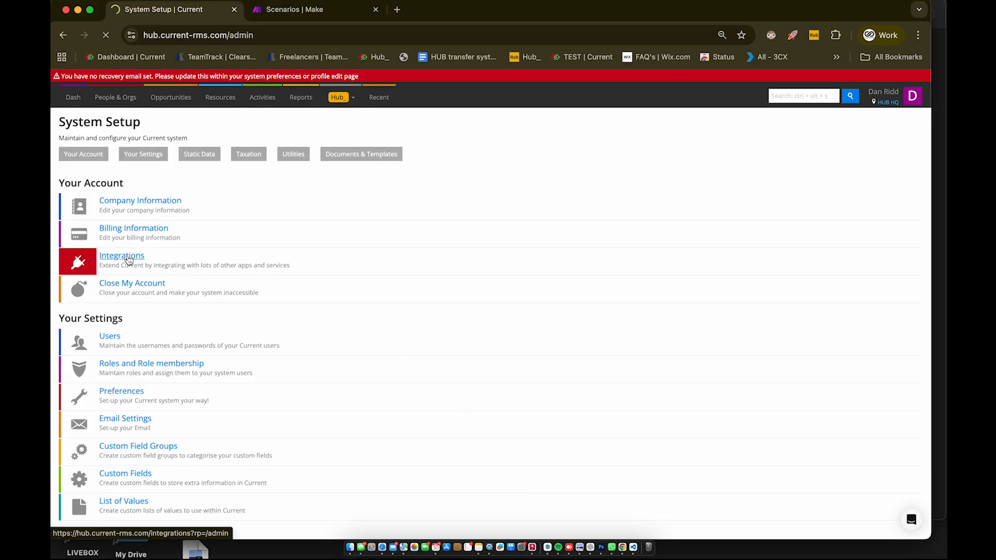
pyautogui.click(129, 258)
pyautogui.click(602, 196)
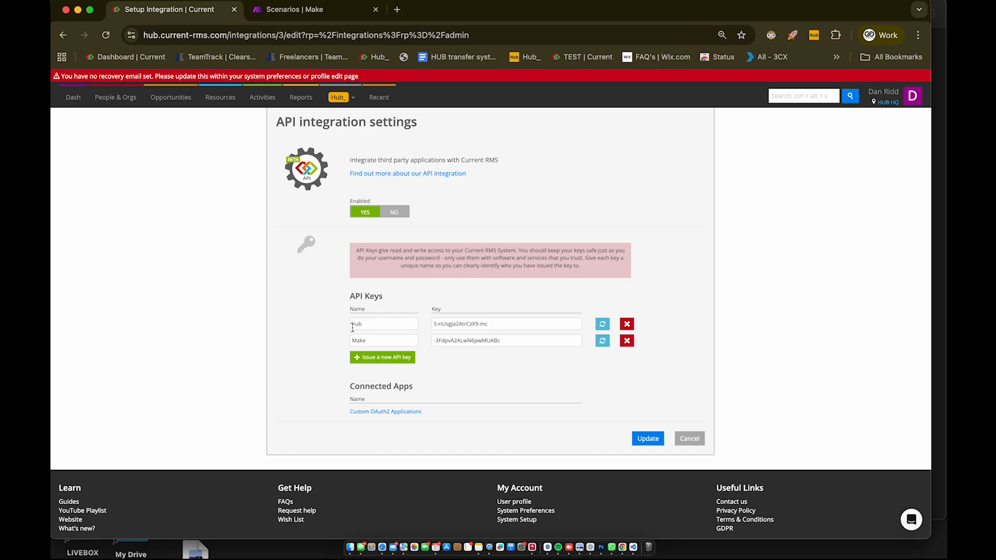
pyautogui.click(474, 342)
pyautogui.press('super+c')
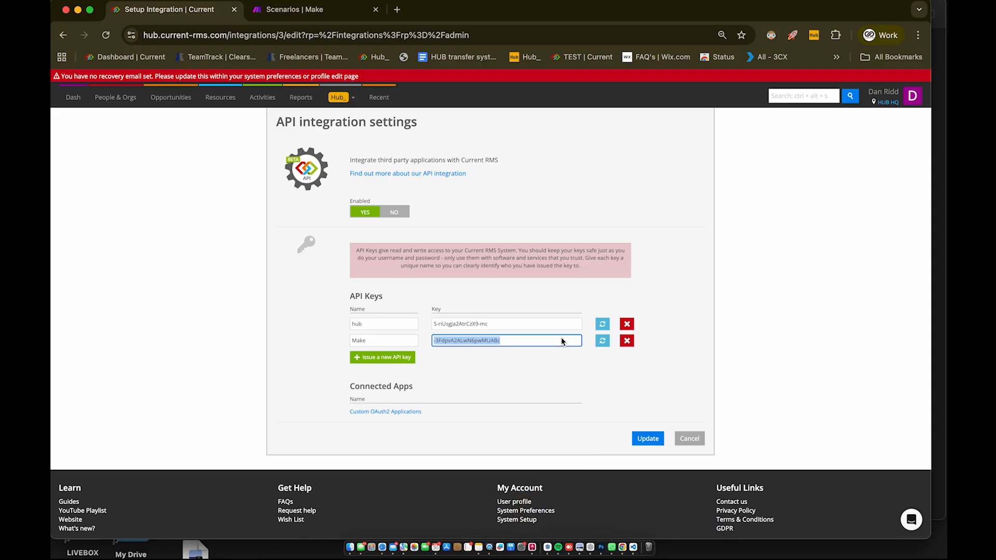
pyautogui.hotkey('ctrl', 'Up')
pyautogui.click(669, 287)
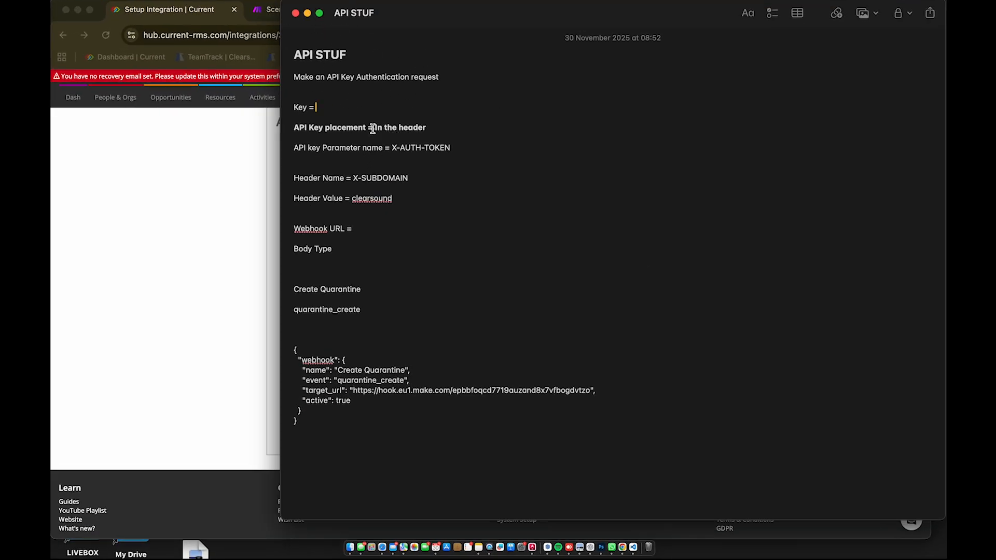
# Step: Paste the Make API key after 'Key =' in the API STUF note, then return to the browser
pyautogui.press('super+v')
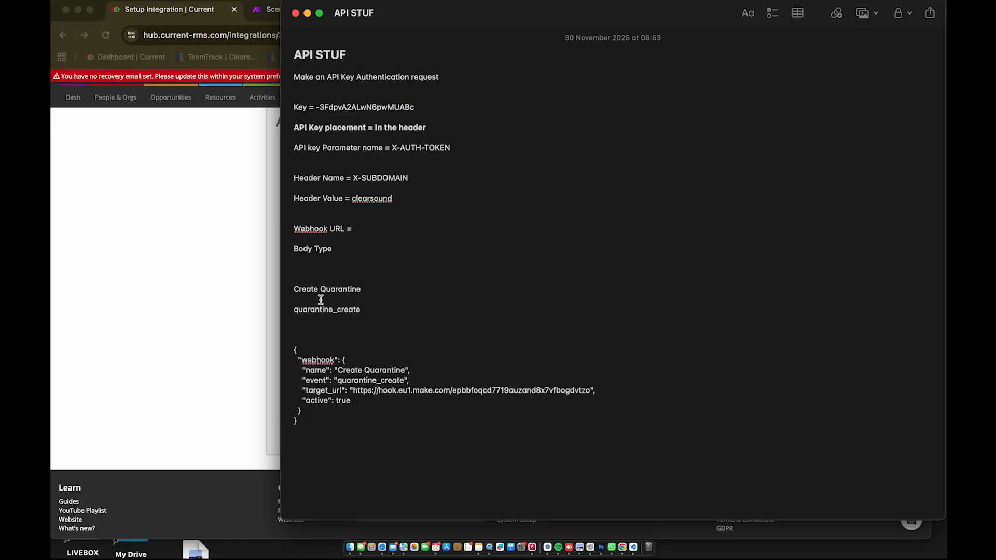
pyautogui.click(241, 283)
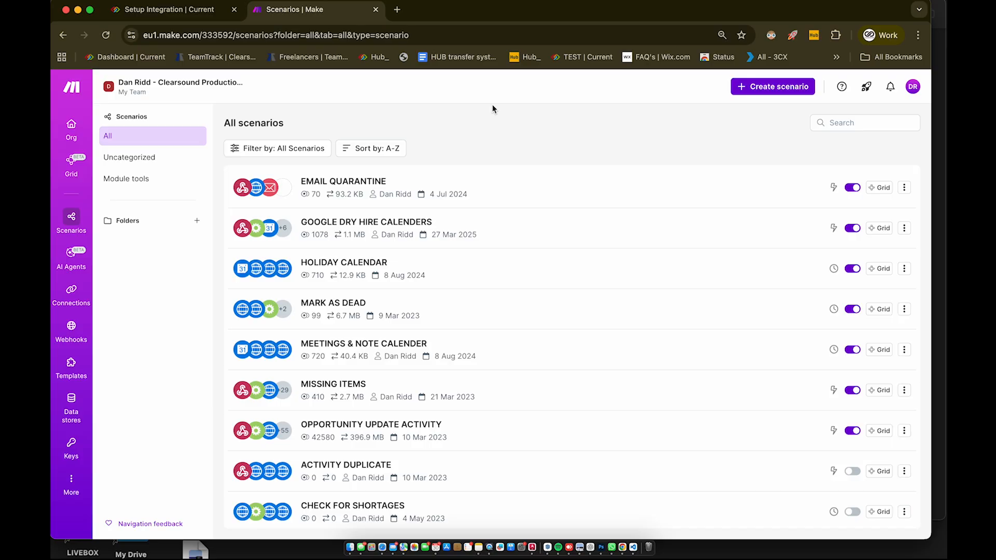
# Step: Create a new Make scenario and rename it 'Webhook Setups'
pyautogui.click(768, 86)
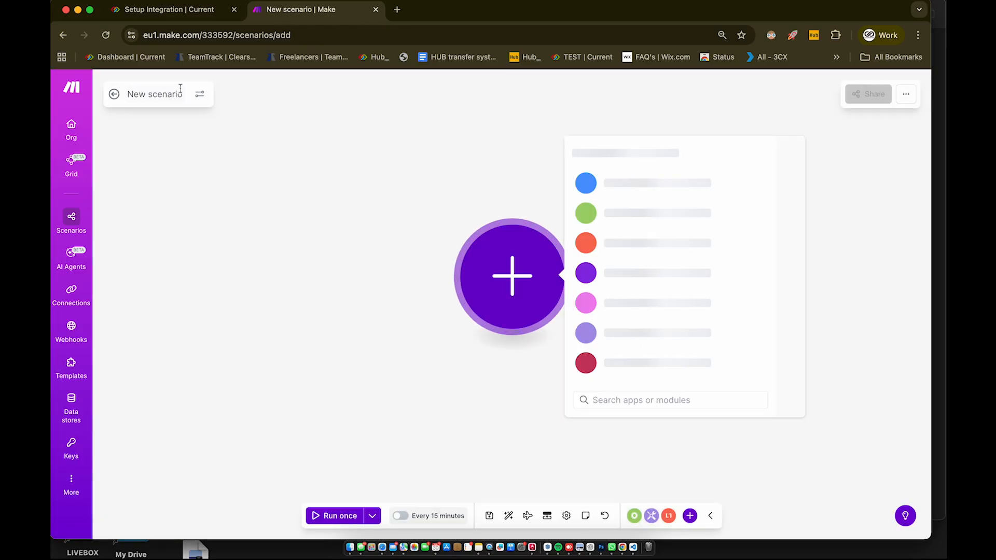
pyautogui.click(165, 95)
pyautogui.write('Web')
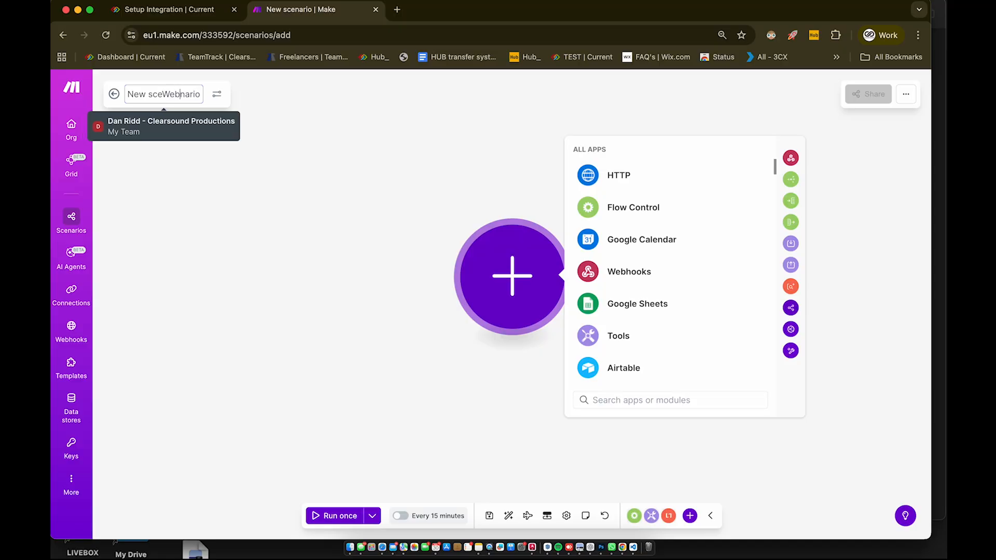
pyautogui.tripleClick(165, 97)
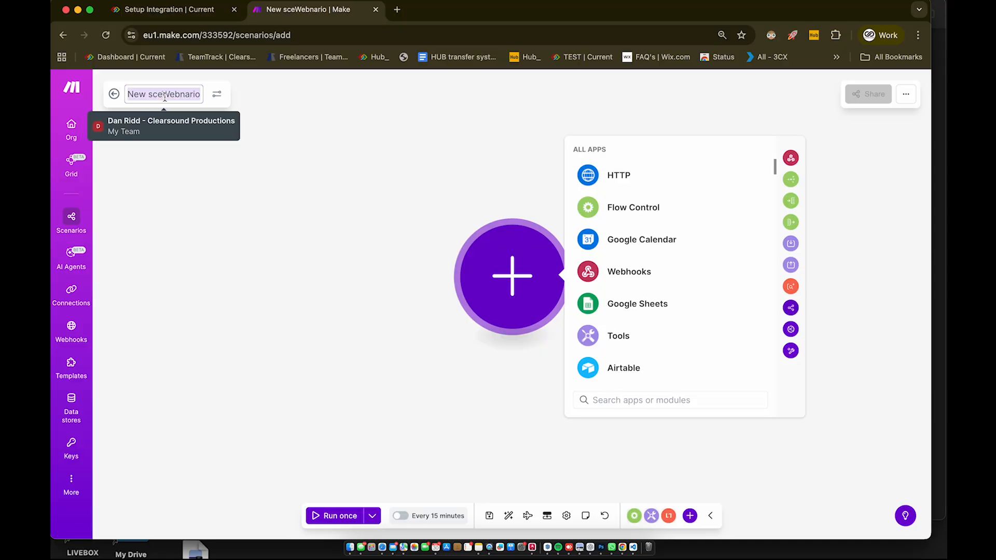
pyautogui.write('Webhook S')
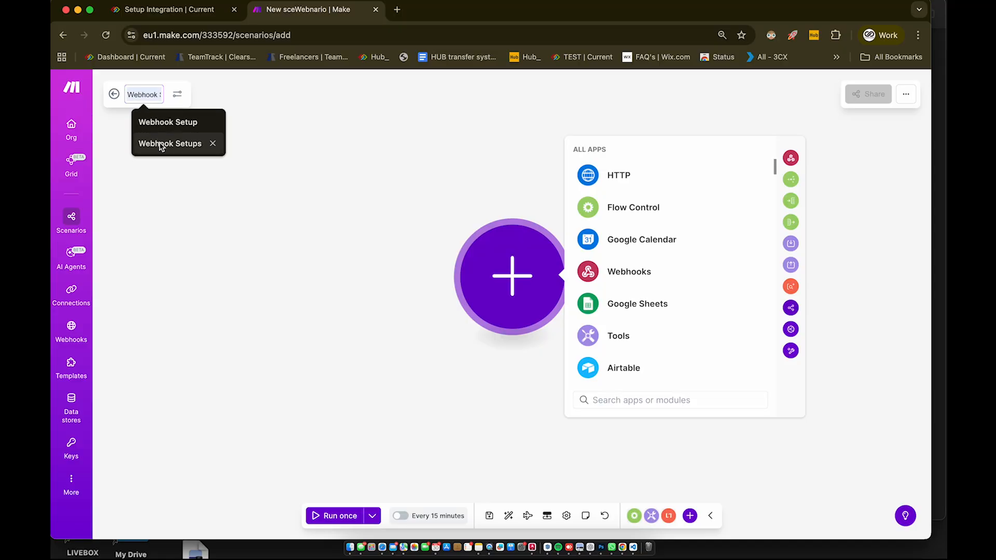
pyautogui.click(160, 144)
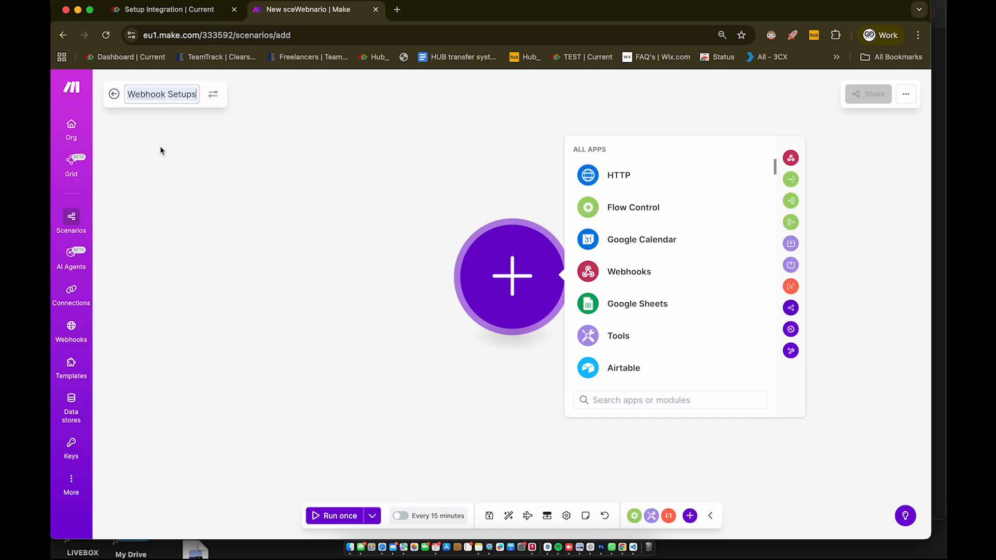
pyautogui.click(312, 176)
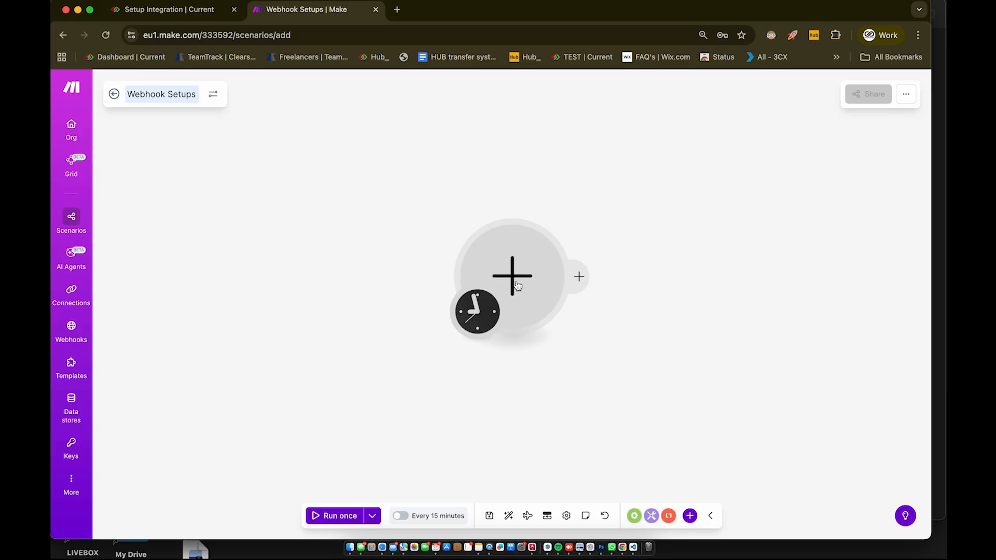
# Step: Add an HTTP API Key Auth request module to the empty scenario
pyautogui.click(517, 280)
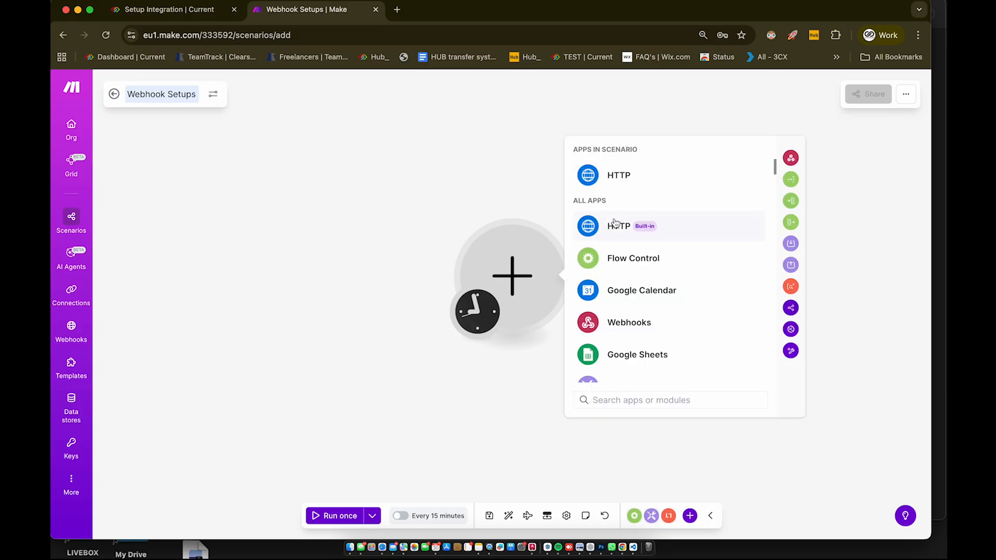
pyautogui.click(617, 232)
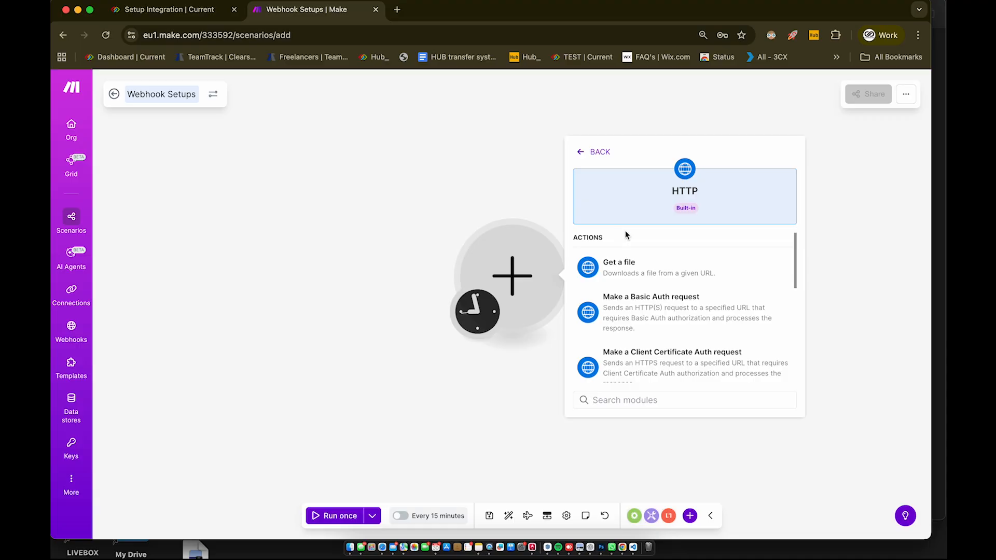
pyautogui.scroll(-1, 670, 258)
pyautogui.scroll(-3, 669, 257)
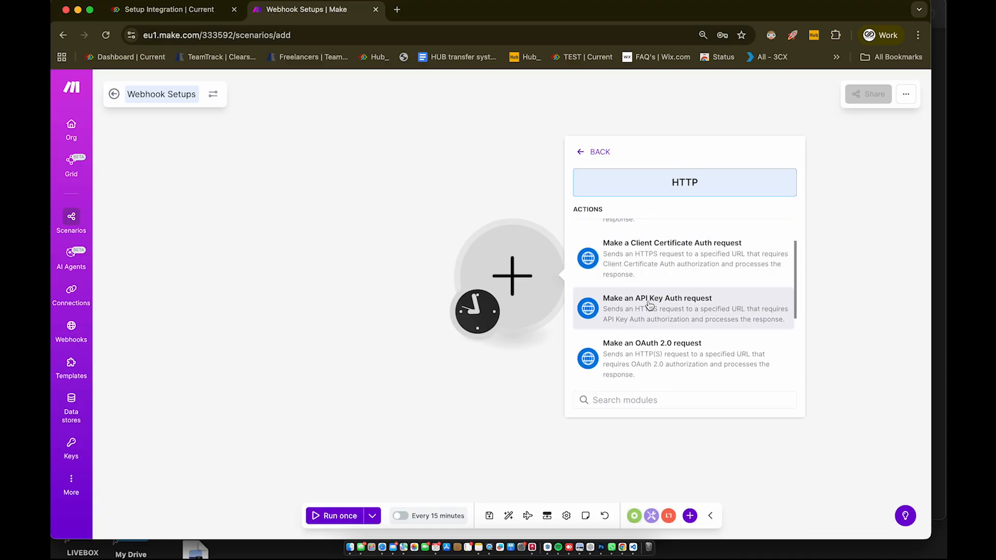
pyautogui.click(650, 306)
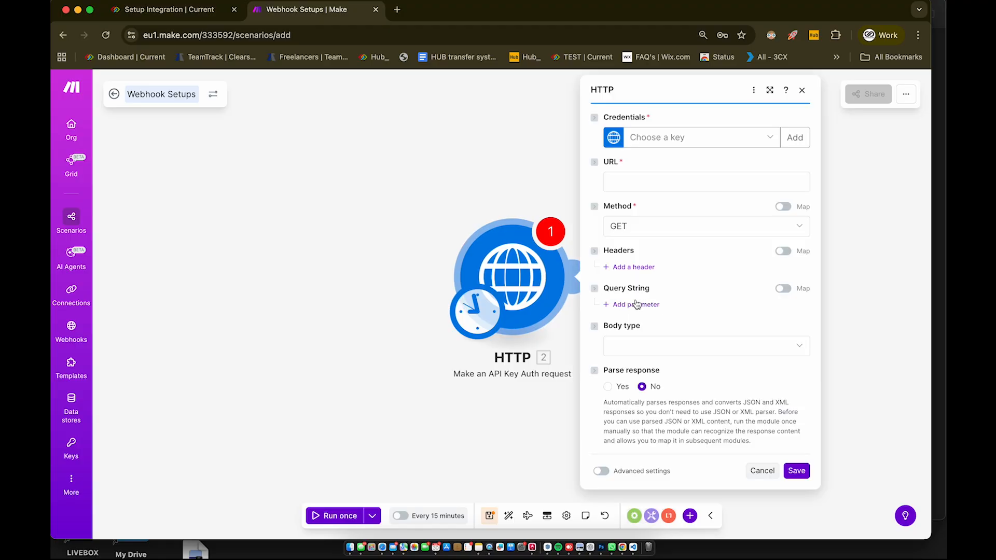
# Step: Start a new keychain named 'Hub Current API Key'
pyautogui.click(797, 139)
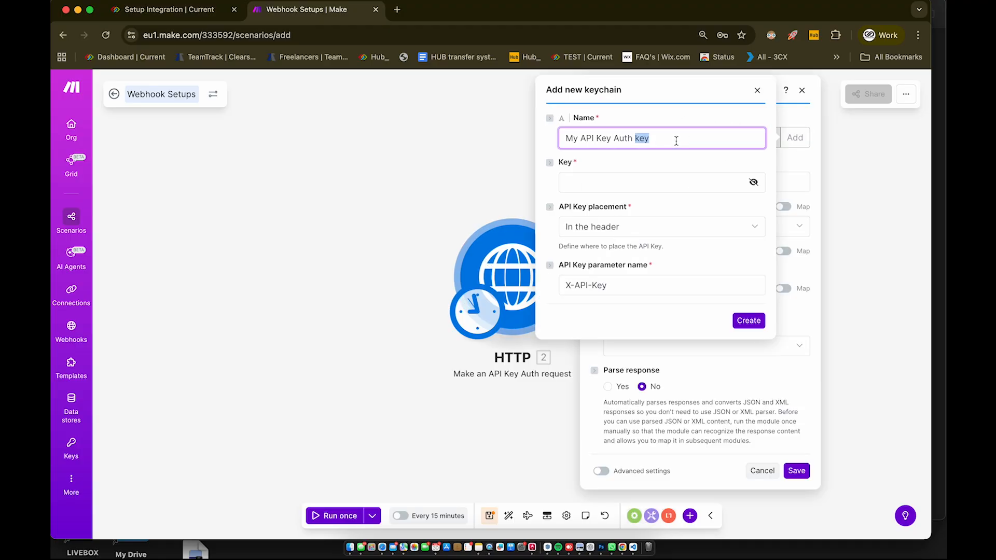
pyautogui.tripleClick(676, 138)
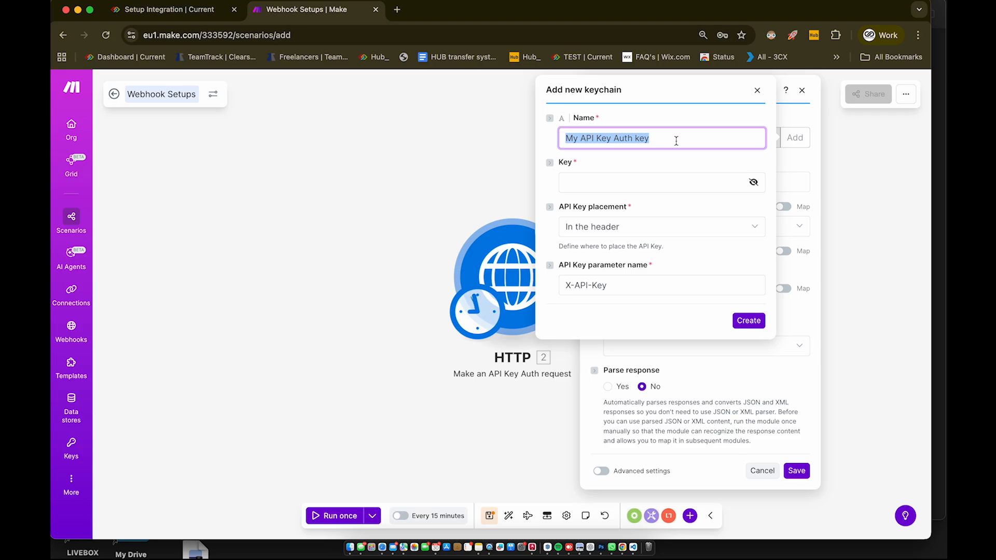
pyautogui.write('Hub Current API Key')
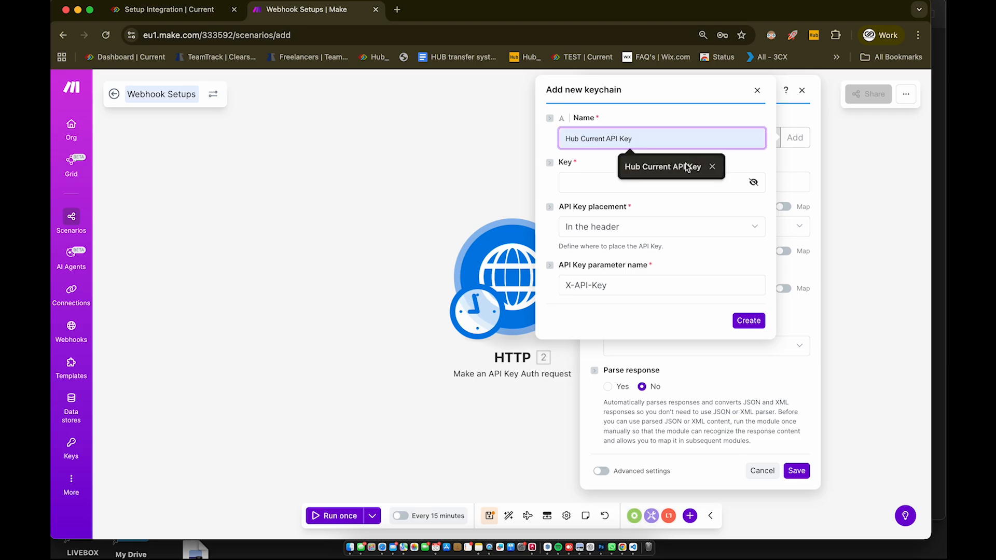
pyautogui.click(677, 166)
pyautogui.press('Tab')
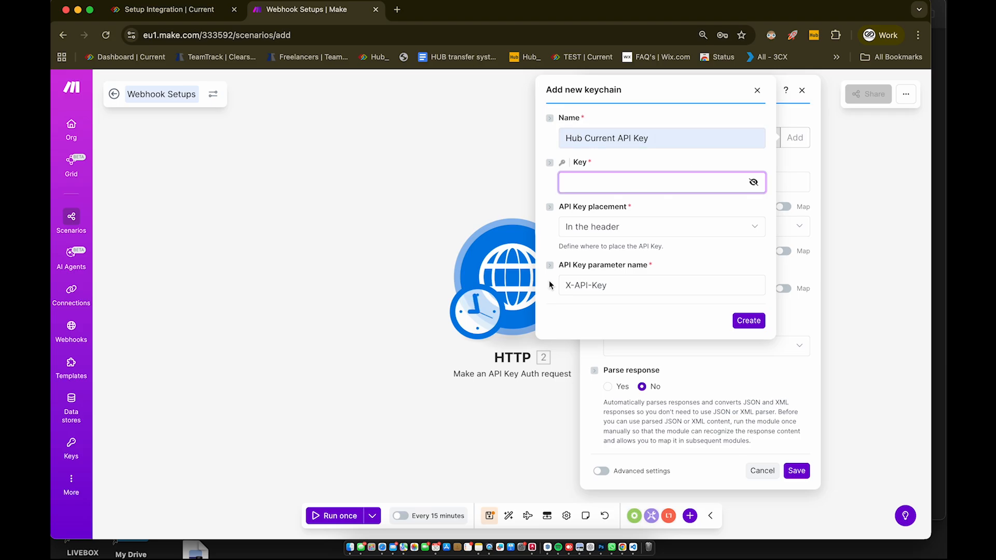
# Step: Paste the saved API key from the API STUF note into the keychain's key field
pyautogui.hotkey('ctrl', 'Up')
pyautogui.click(731, 306)
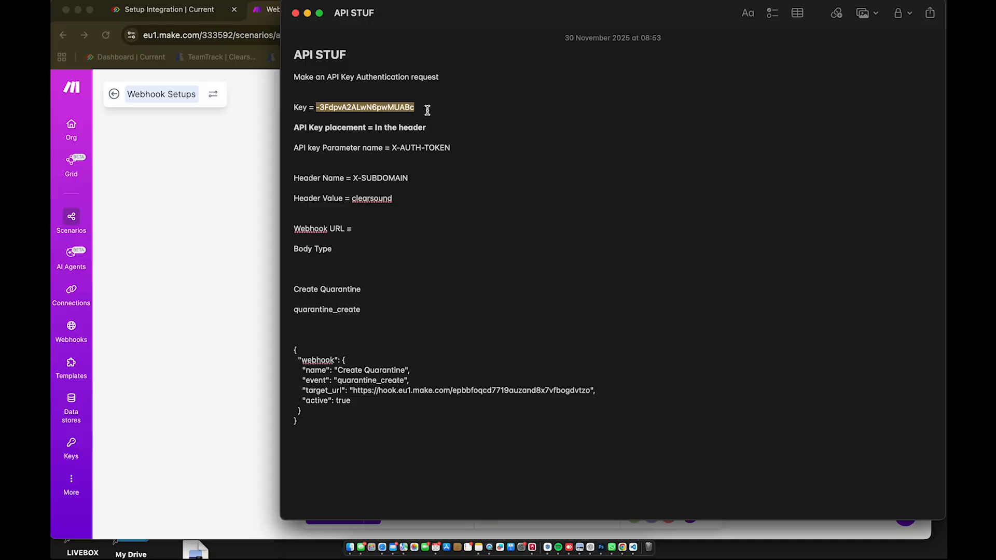
pyautogui.click(331, 115)
pyautogui.moveTo(320, 108); pyautogui.dragTo(422, 107)
pyautogui.moveTo(316, 107); pyautogui.dragTo(422, 107)
pyautogui.click(223, 172)
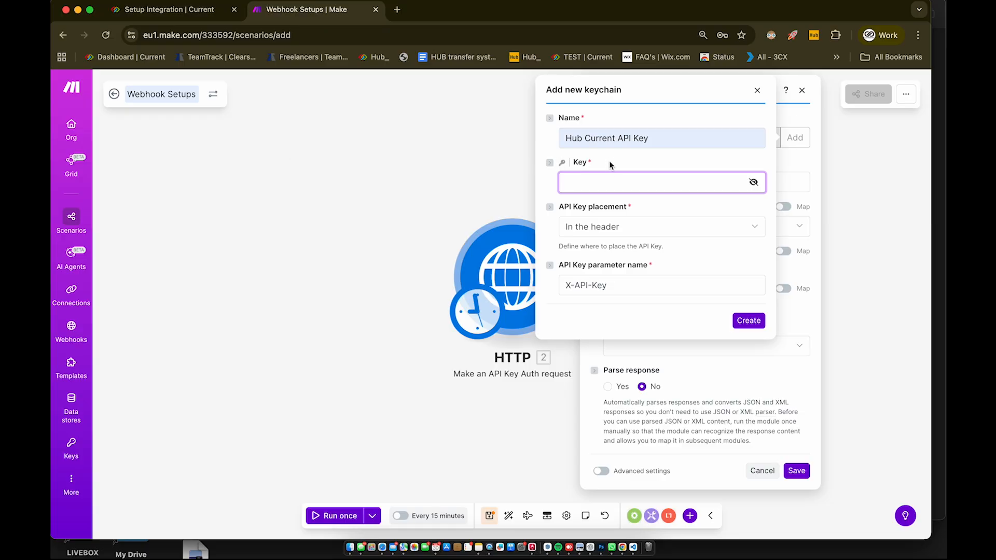
pyautogui.click(599, 180)
pyautogui.press('super+v')
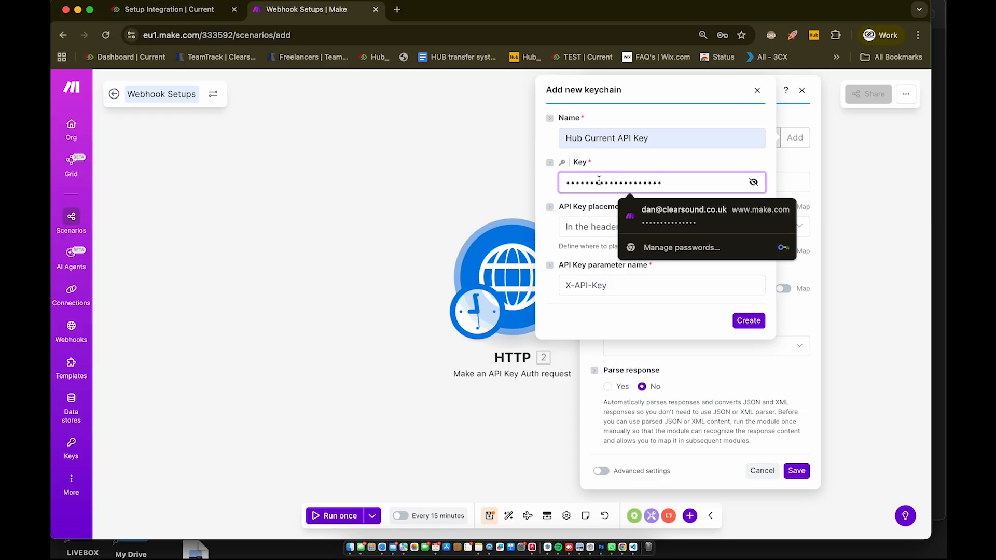
pyautogui.click(511, 189)
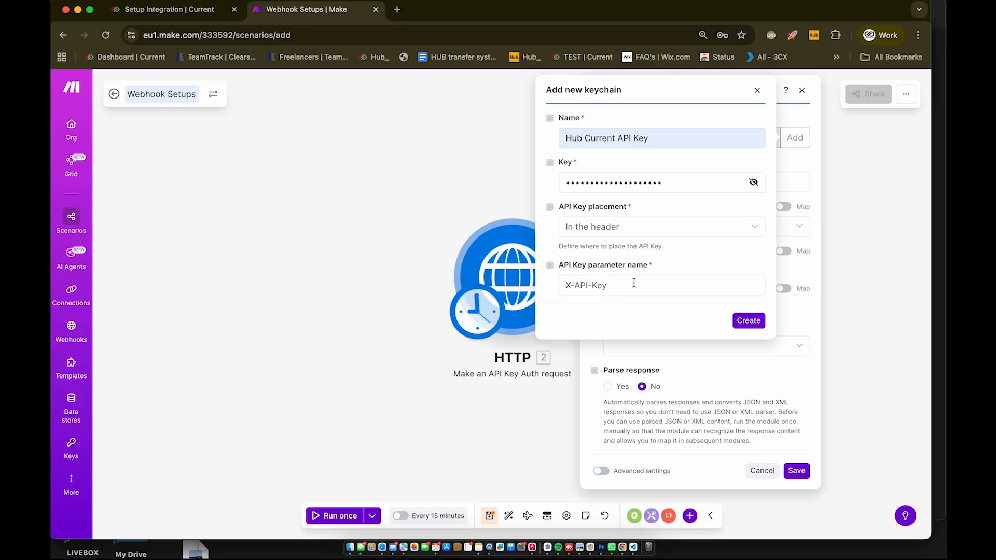
# Step: Set the API key parameter name to X-AUTH-TOKEN and create the keychain
pyautogui.hotkey('ctrl', 'Up')
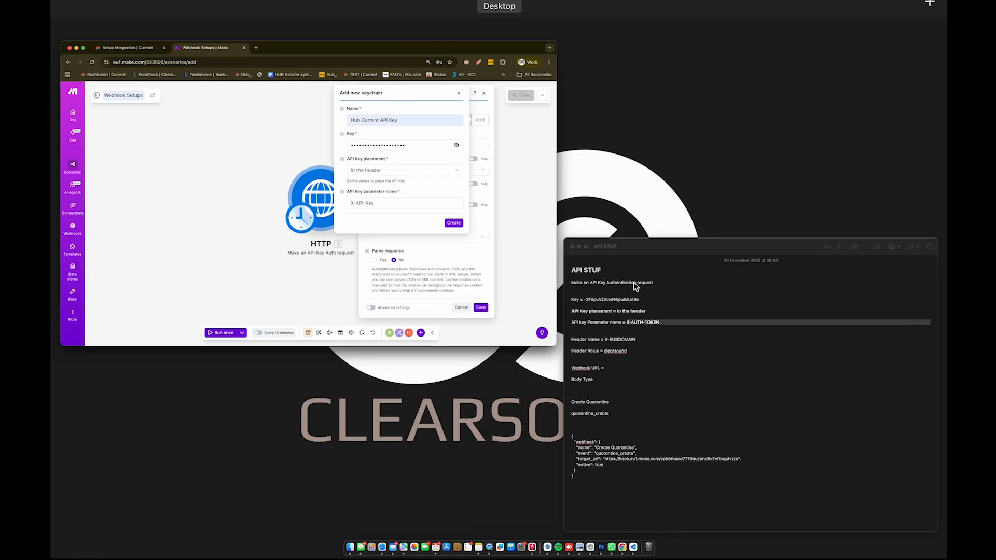
pyautogui.click(667, 344)
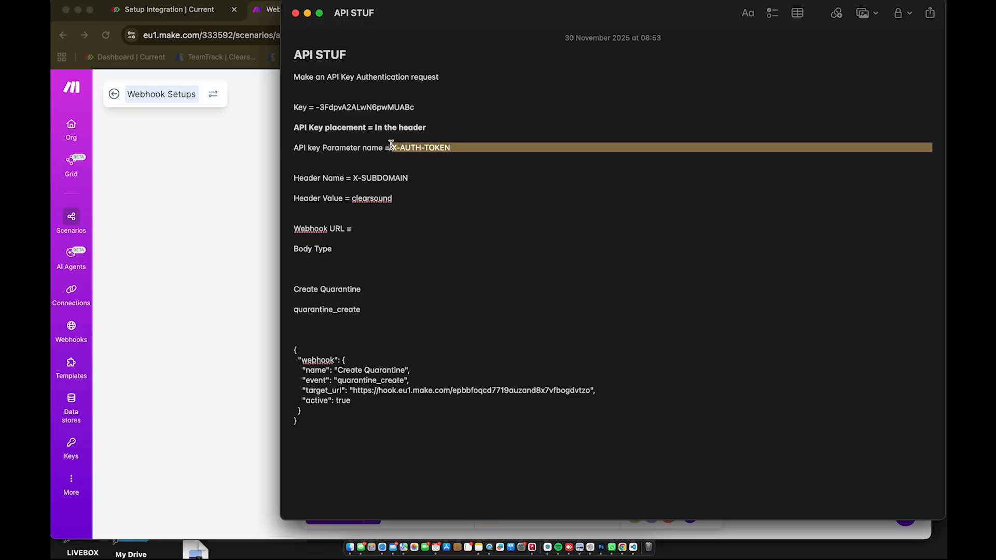
pyautogui.moveTo(392, 148); pyautogui.dragTo(453, 145)
pyautogui.press('super+c')
pyautogui.hotkey('ctrl', 'Up')
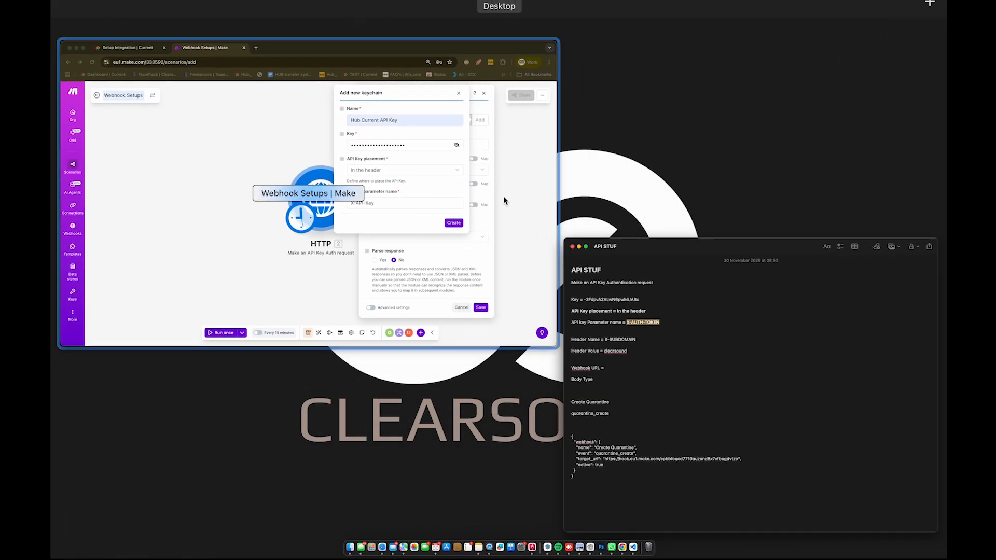
pyautogui.click(504, 201)
pyautogui.tripleClick(616, 285)
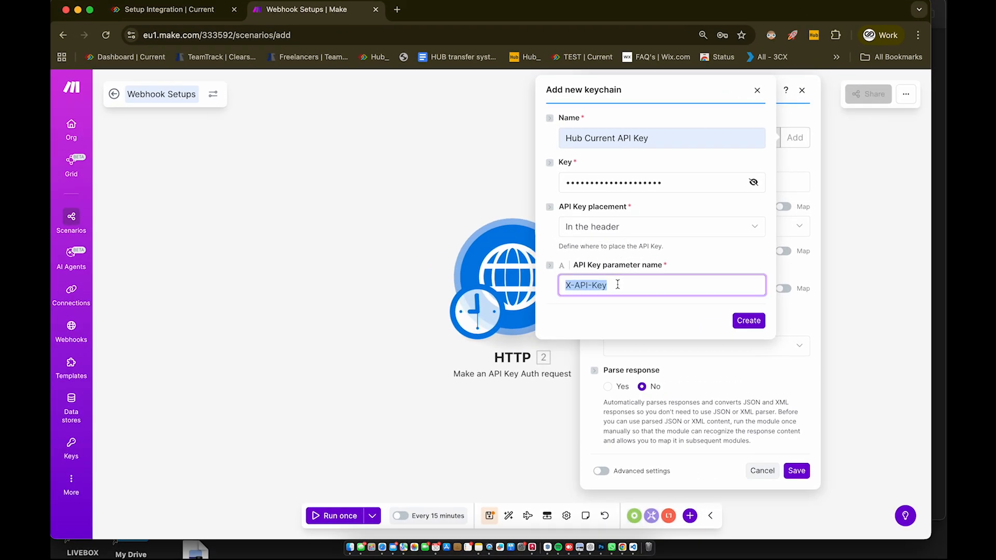
pyautogui.press('super+v')
pyautogui.click(748, 320)
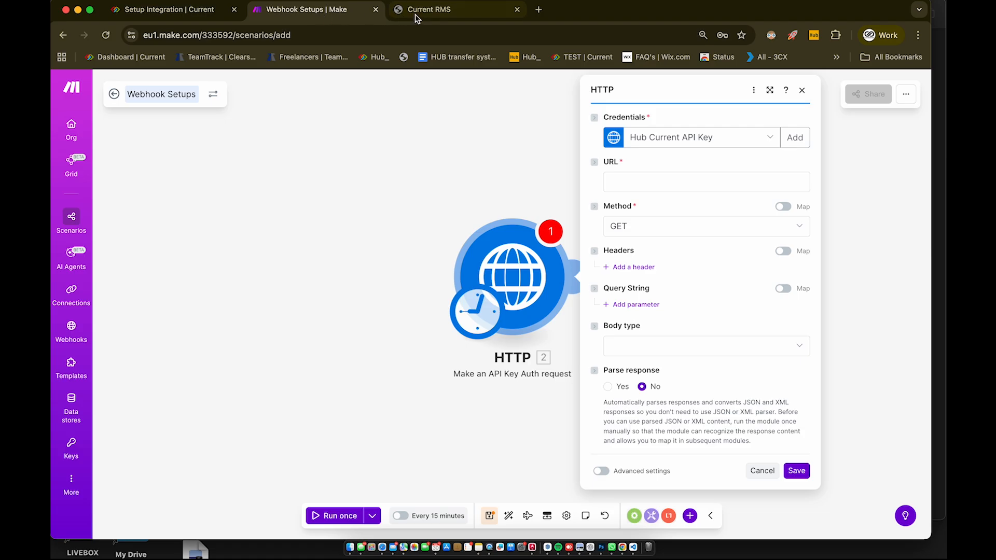
pyautogui.click(442, 11)
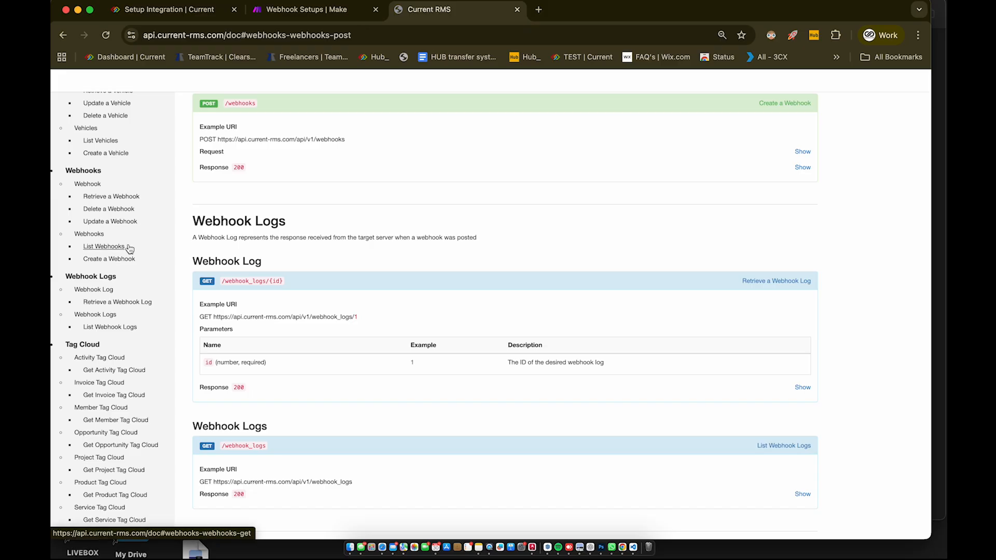
pyautogui.tripleClick(350, 138)
pyautogui.moveTo(350, 138); pyautogui.dragTo(217, 140)
pyautogui.press('super+c')
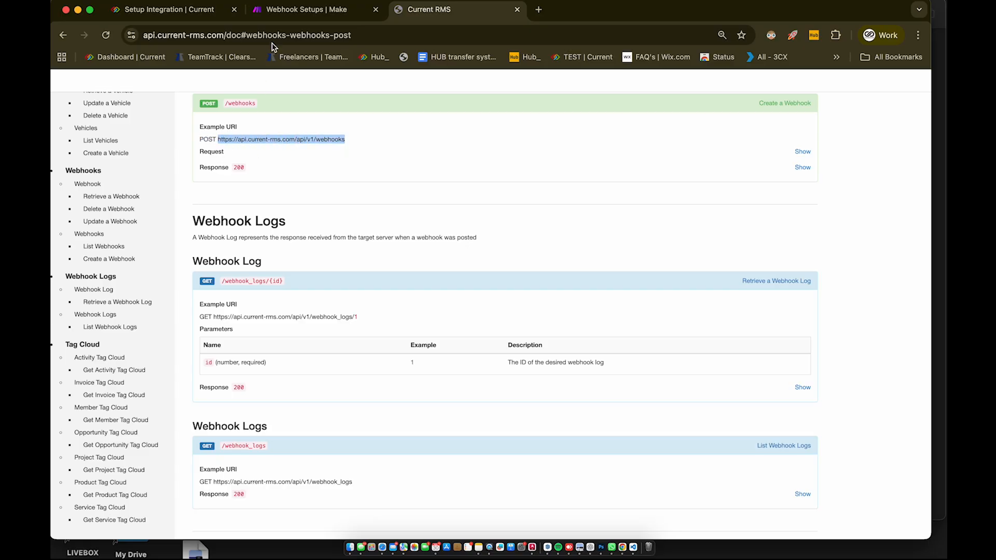
pyautogui.click(293, 10)
pyautogui.click(648, 180)
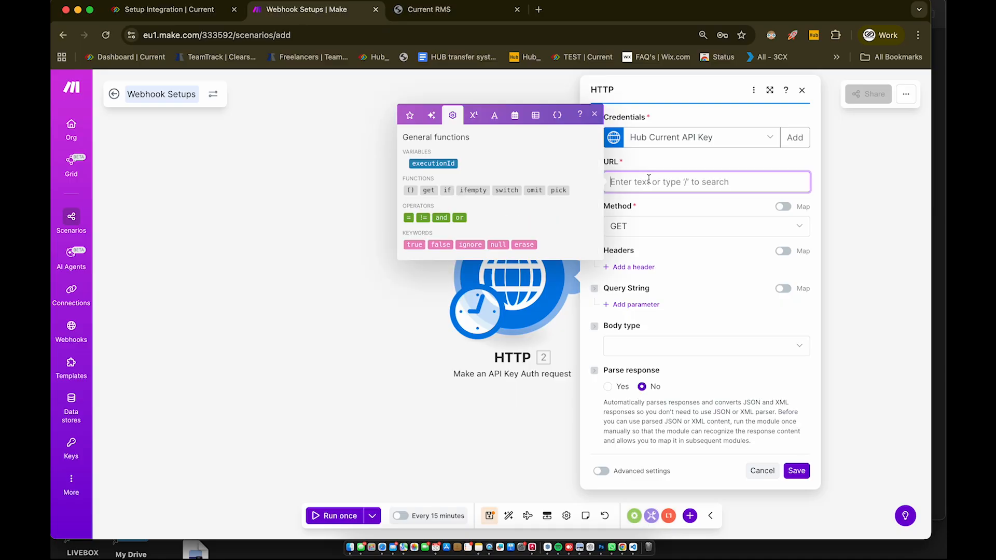
pyautogui.press('super+v')
pyautogui.click(472, 86)
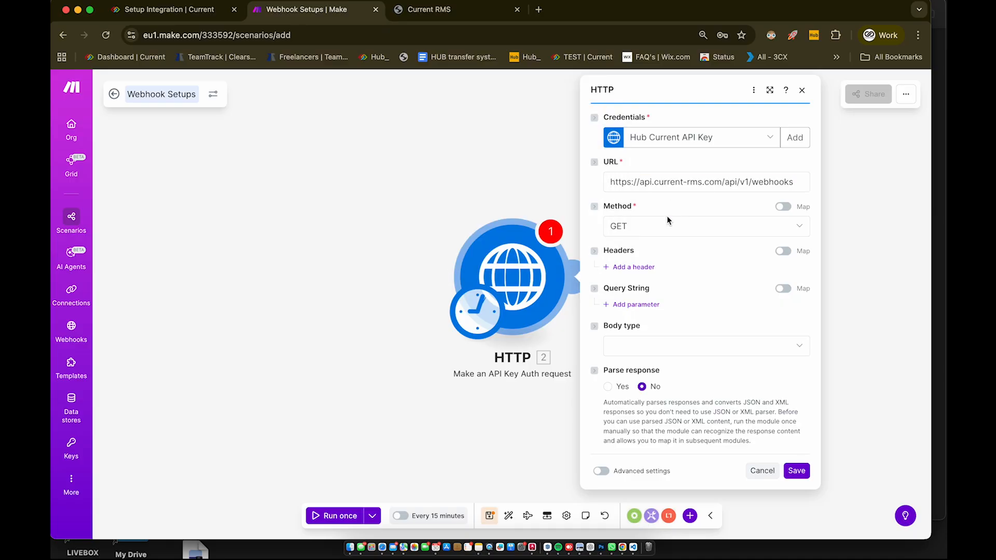
pyautogui.click(430, 11)
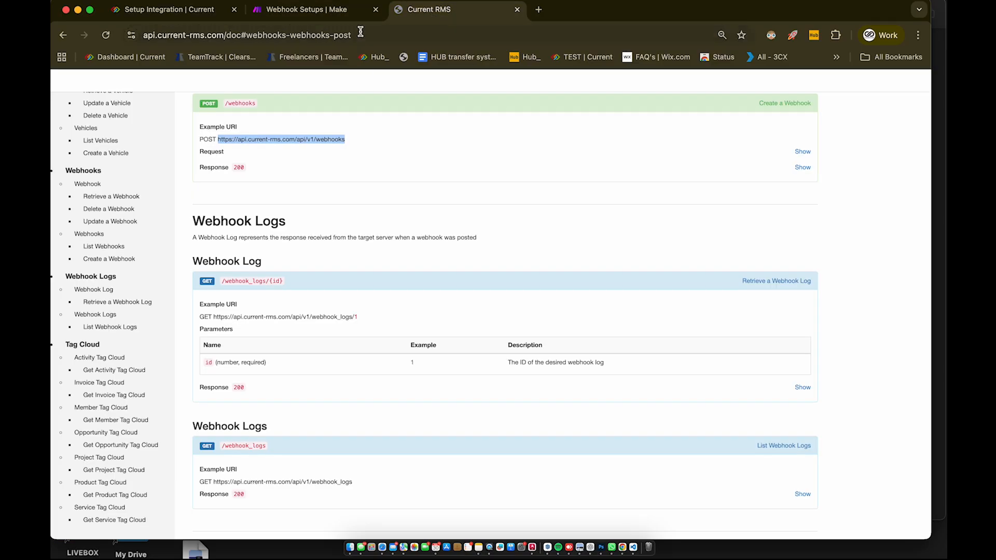
pyautogui.click(311, 11)
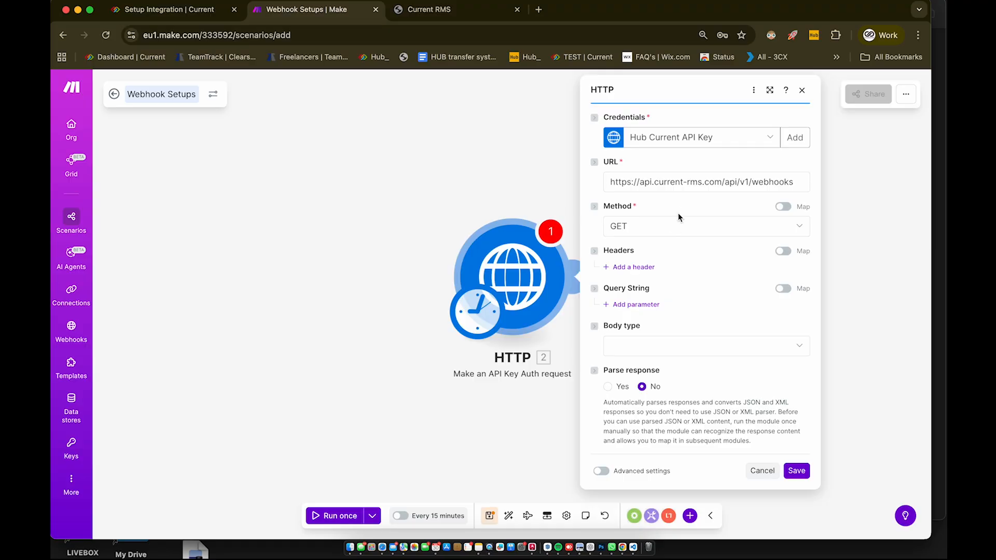
pyautogui.click(684, 233)
# Step: Set the method to POST, add an X-SUBDOMAIN header with value hub, and save
pyautogui.click(668, 285)
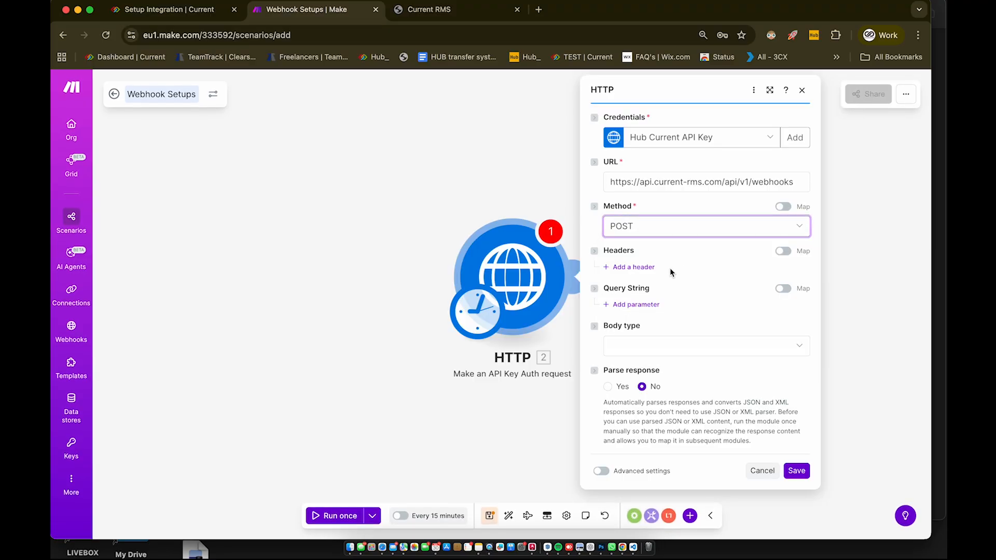
pyautogui.click(643, 268)
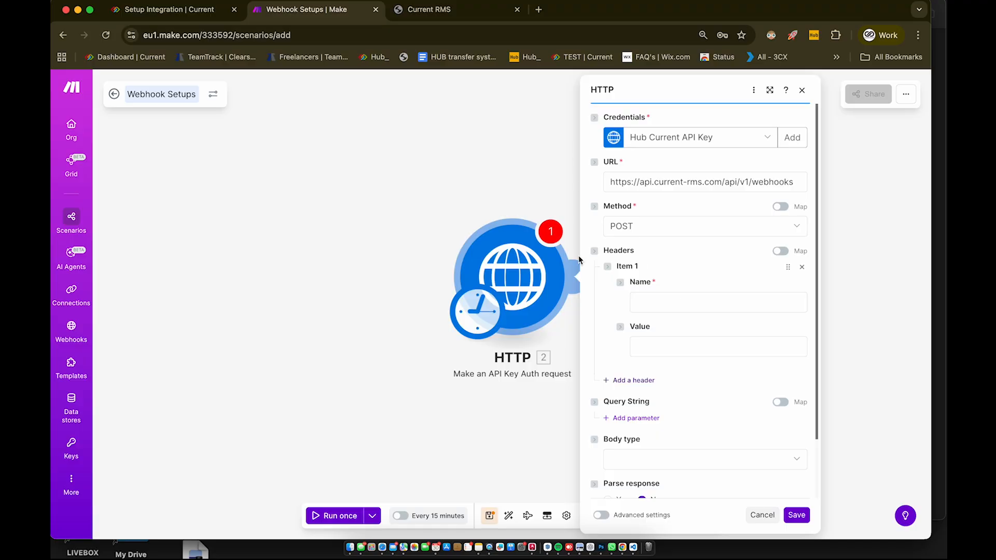
pyautogui.hotkey('ctrl', 'Up')
pyautogui.click(643, 248)
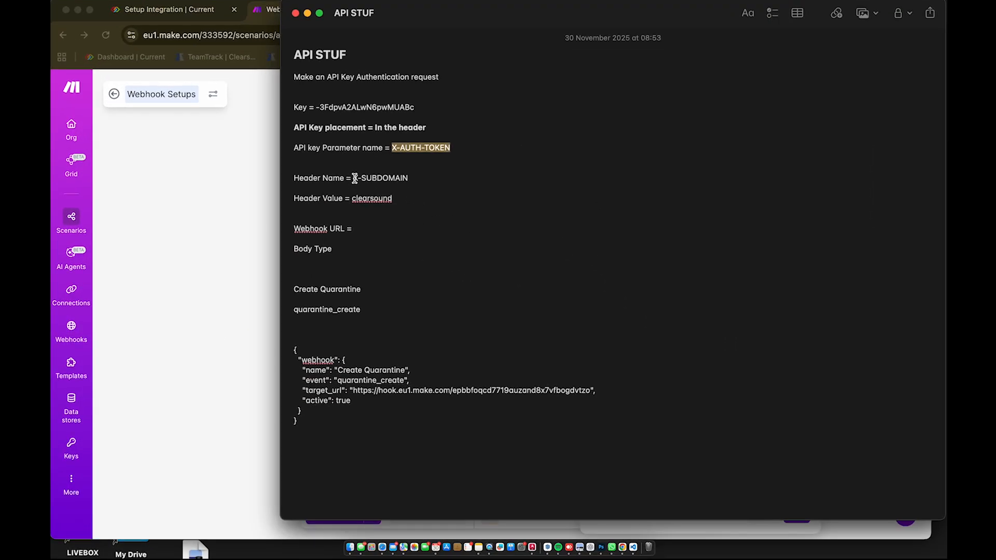
pyautogui.moveTo(353, 178); pyautogui.dragTo(410, 178)
pyautogui.press('super+c')
pyautogui.hotkey('ctrl', 'Up')
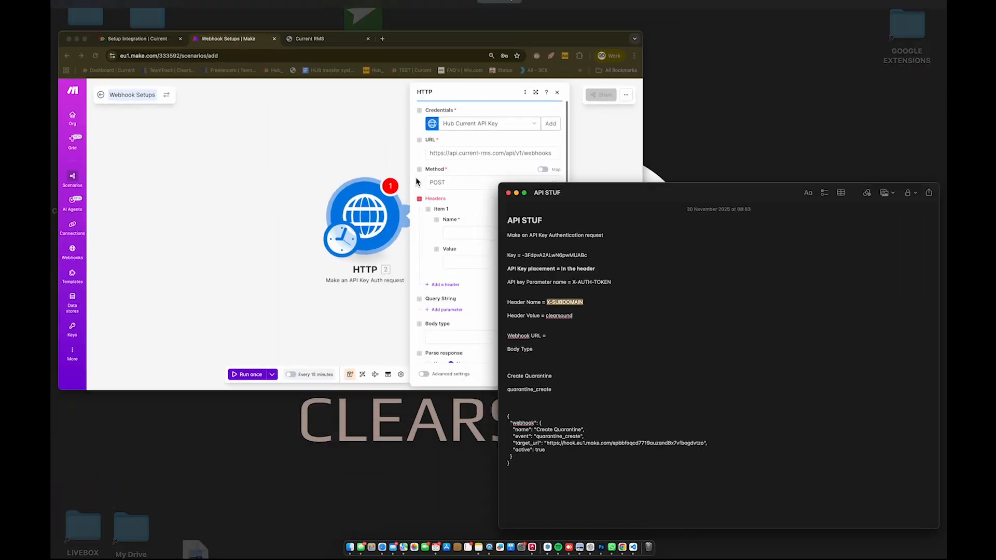
pyautogui.click(462, 207)
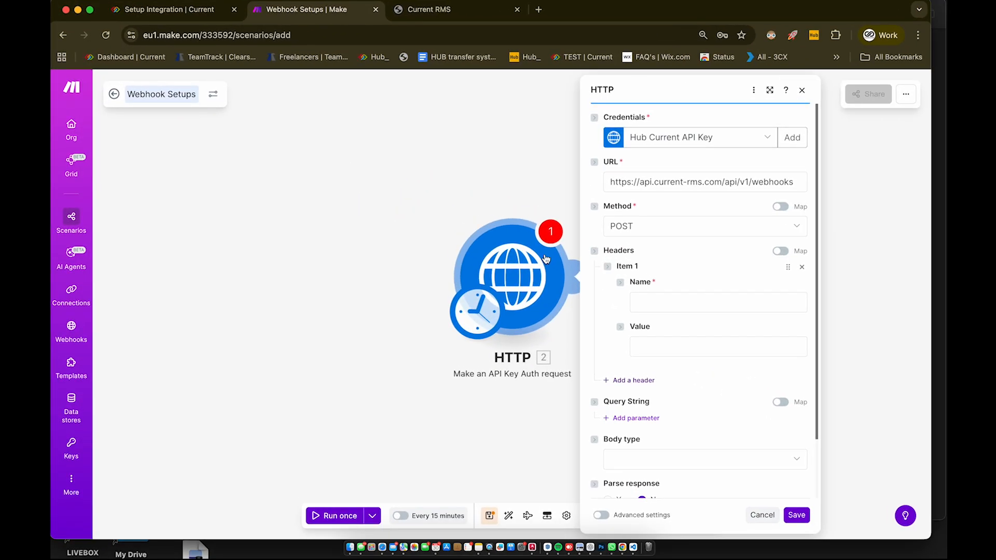
pyautogui.click(661, 301)
pyautogui.press('super+v')
pyautogui.click(714, 347)
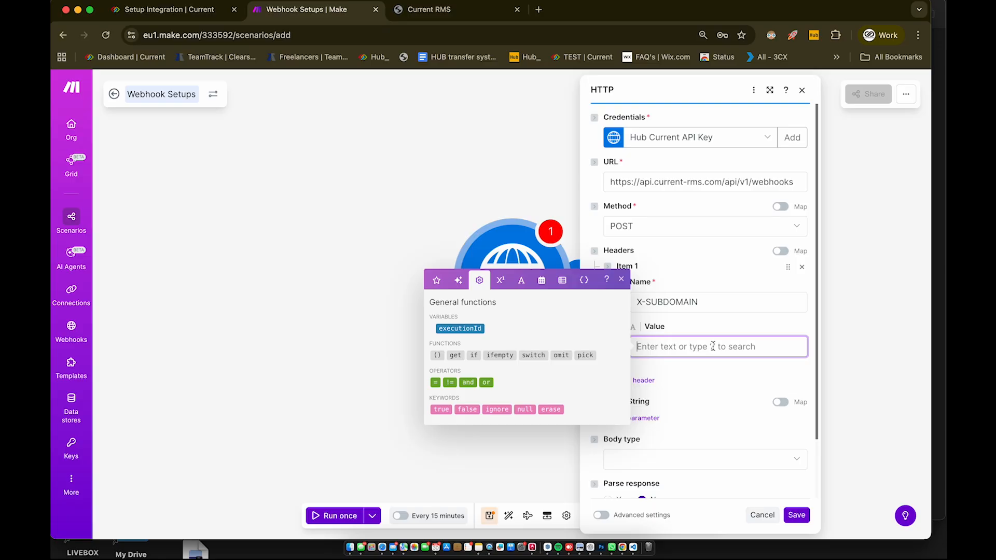
pyautogui.write('hub')
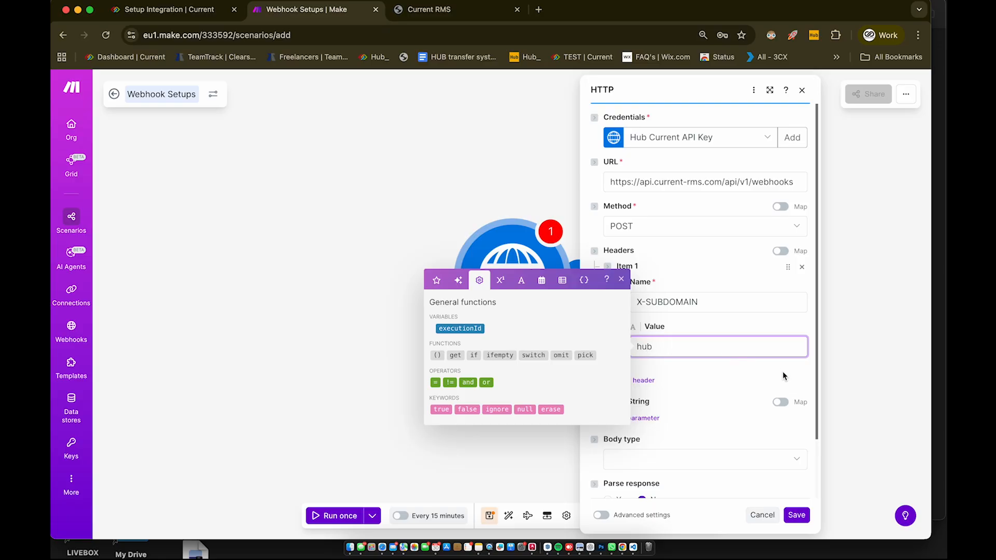
pyautogui.click(796, 515)
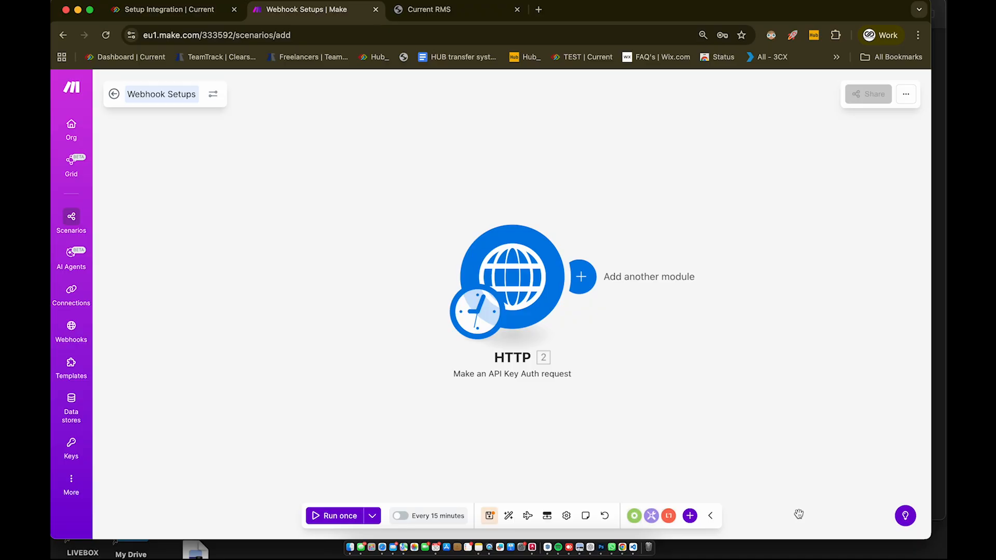
# Step: Set the body type to Raw with JSON (application/json) content and turn on response parsing
pyautogui.click(536, 287)
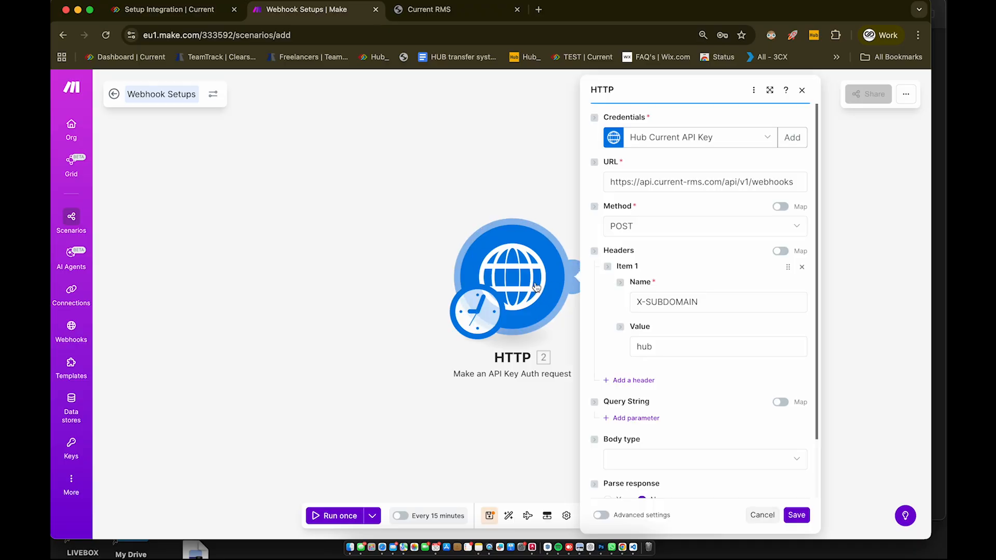
pyautogui.scroll(-3, 703, 346)
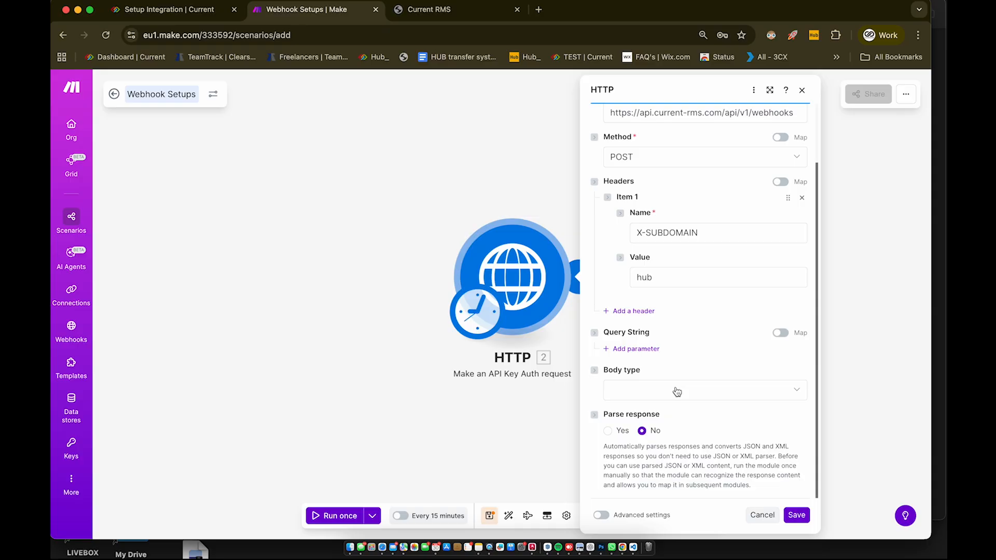
pyautogui.click(677, 394)
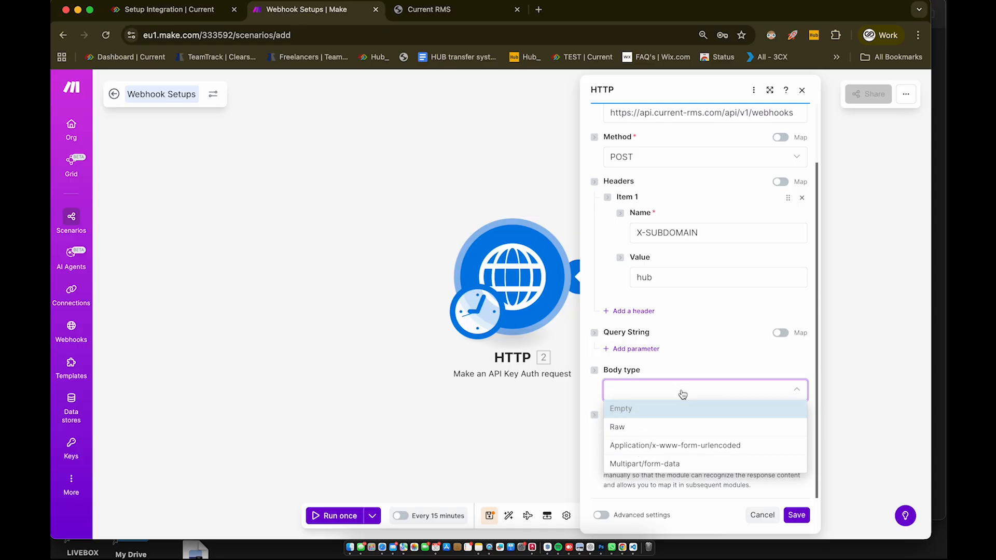
pyautogui.click(633, 431)
pyautogui.click(694, 436)
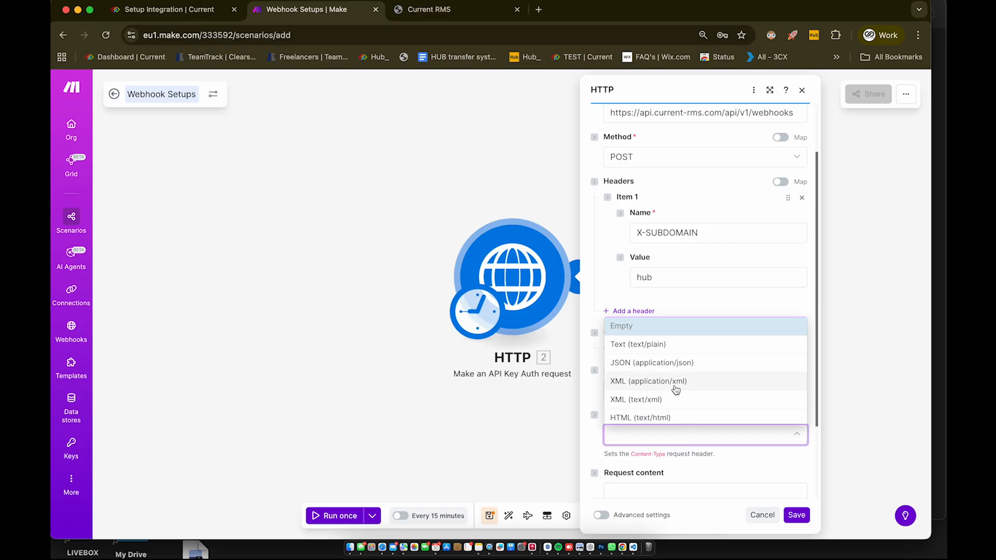
pyautogui.click(658, 365)
pyautogui.scroll(-3, 715, 367)
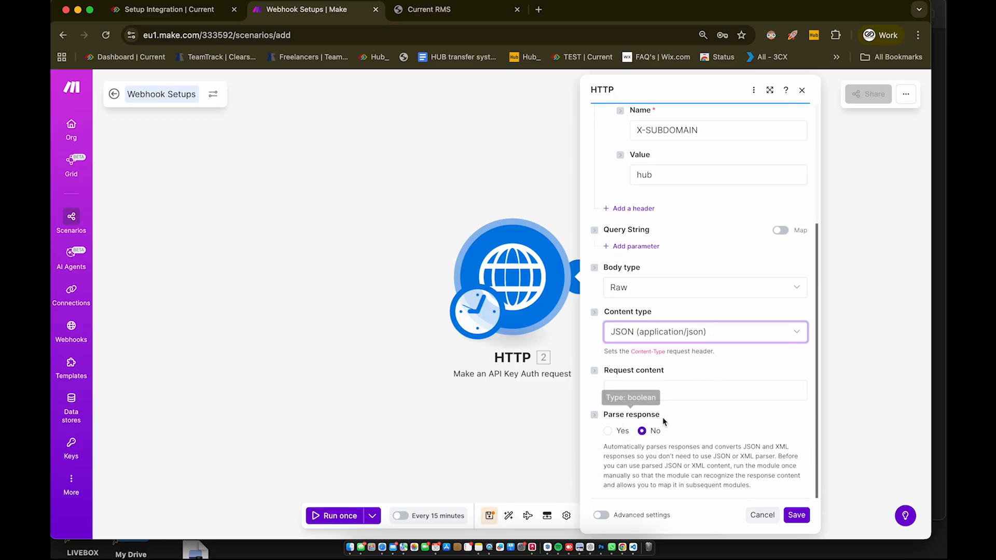
pyautogui.click(607, 431)
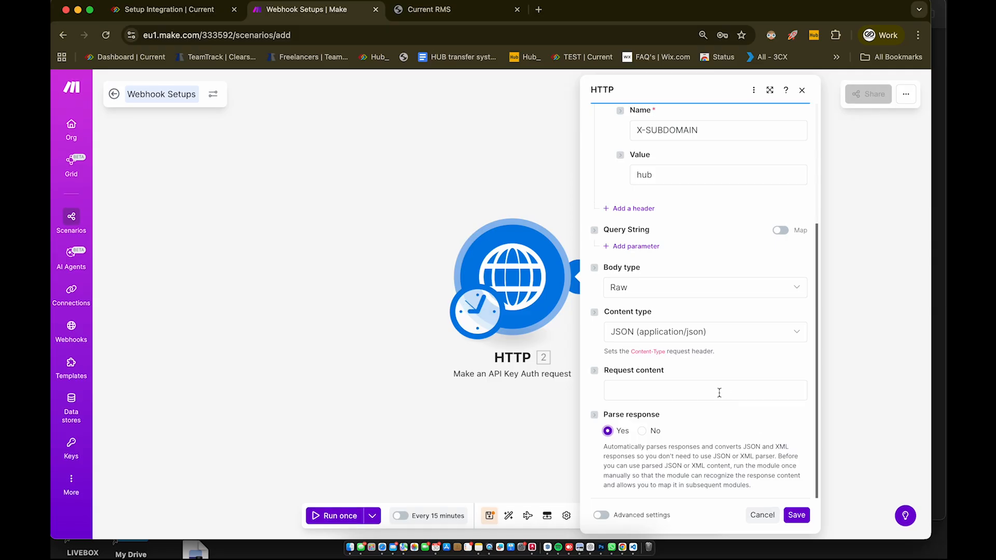
# Step: Expand the Create a Webhook request example and copy its JSON body
pyautogui.click(443, 15)
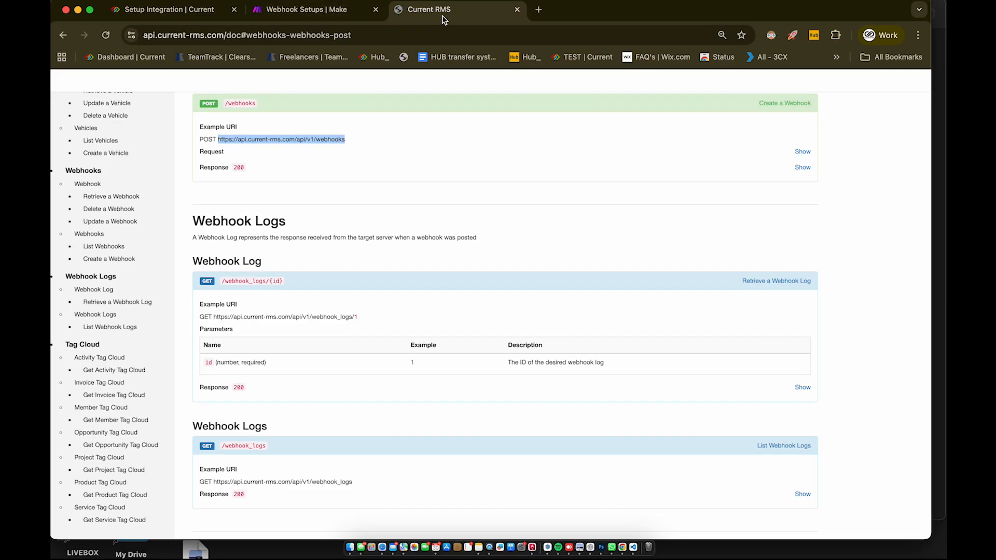
pyautogui.scroll(-1, 339, 257)
pyautogui.scroll(2, 339, 256)
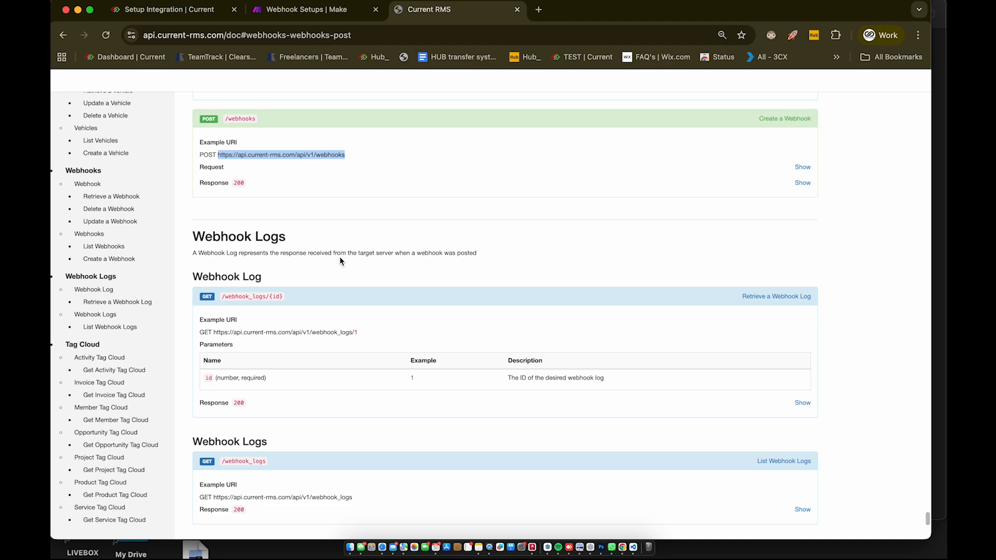
pyautogui.click(802, 167)
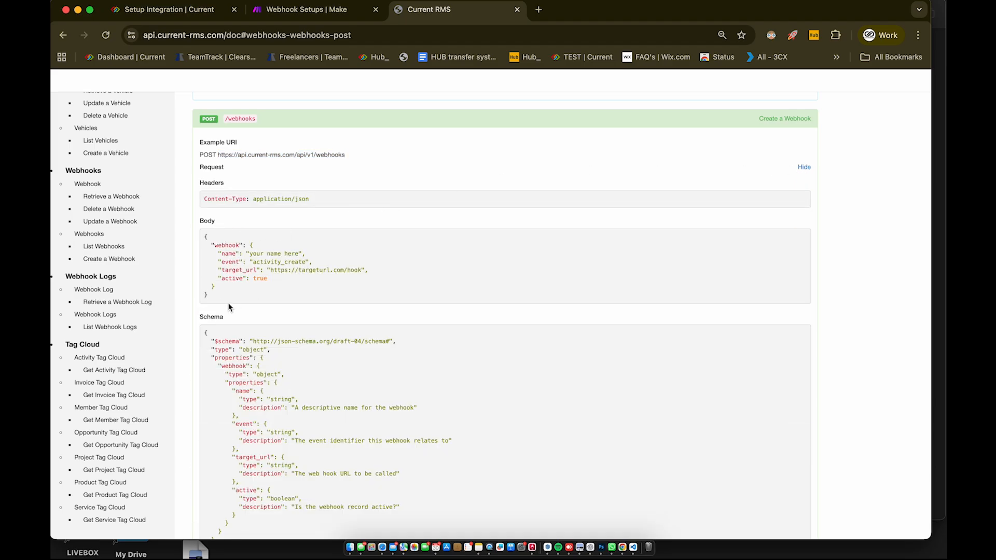
pyautogui.moveTo(210, 288); pyautogui.dragTo(193, 243)
pyautogui.press('super+c')
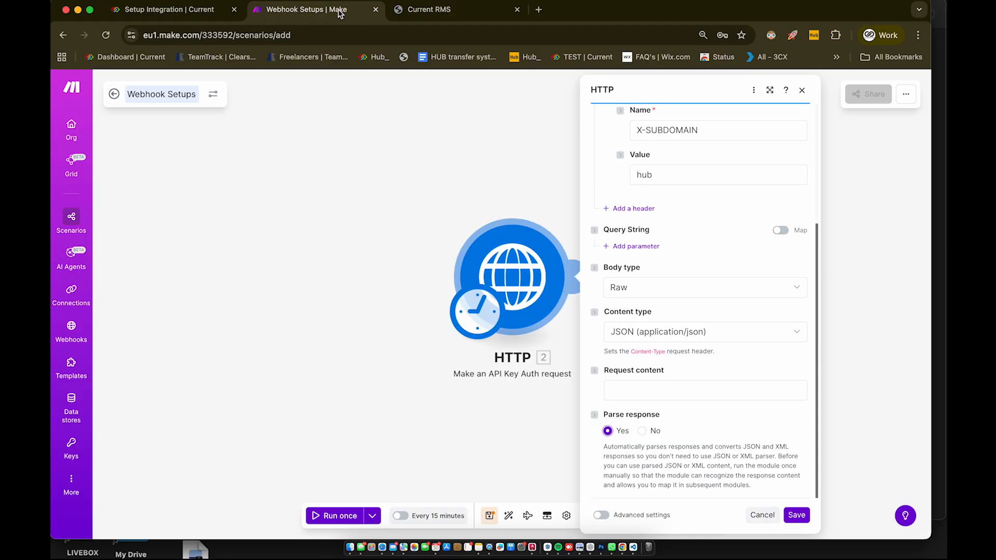
# Step: Paste the webhook JSON into the request content and name it 'Create Quarantine'
pyautogui.click(645, 383)
pyautogui.press('super+v')
pyautogui.scroll(-2, 753, 394)
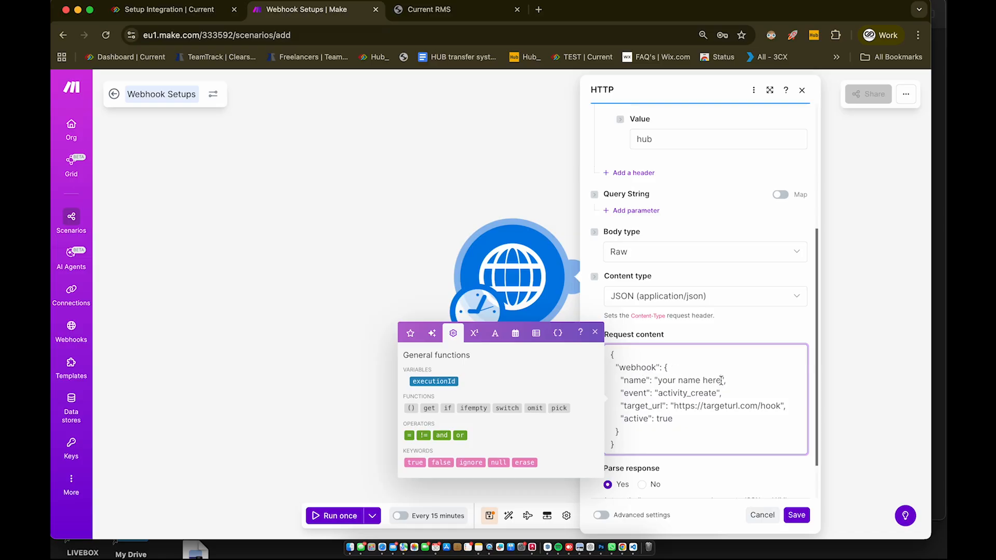
pyautogui.hotkey('ctrl', 'Up')
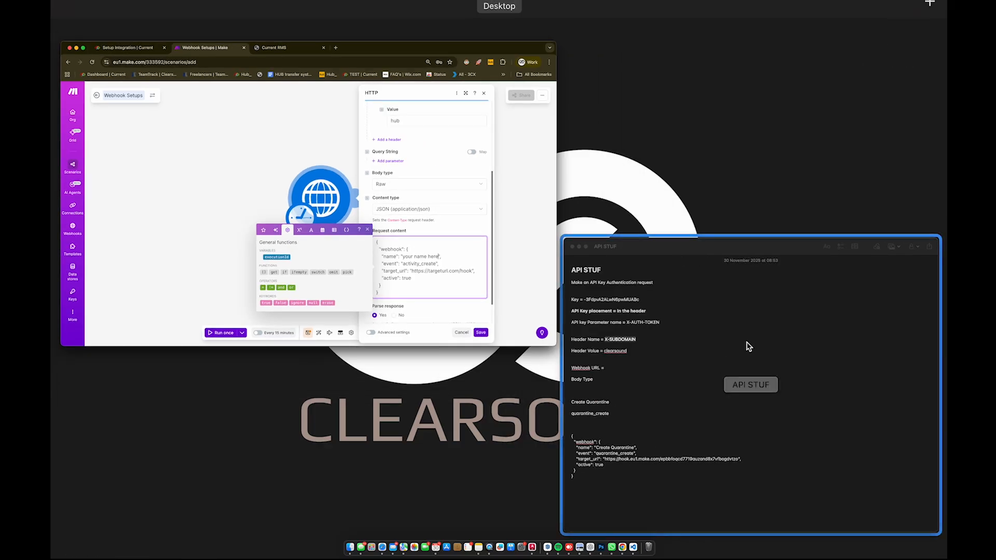
pyautogui.click(745, 345)
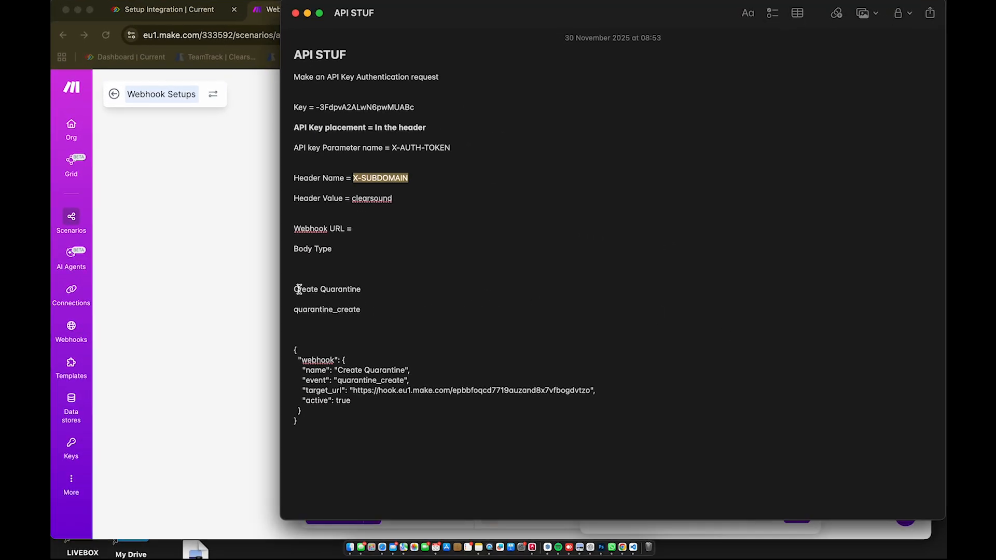
pyautogui.moveTo(295, 289); pyautogui.dragTo(365, 288)
pyautogui.press('super+c')
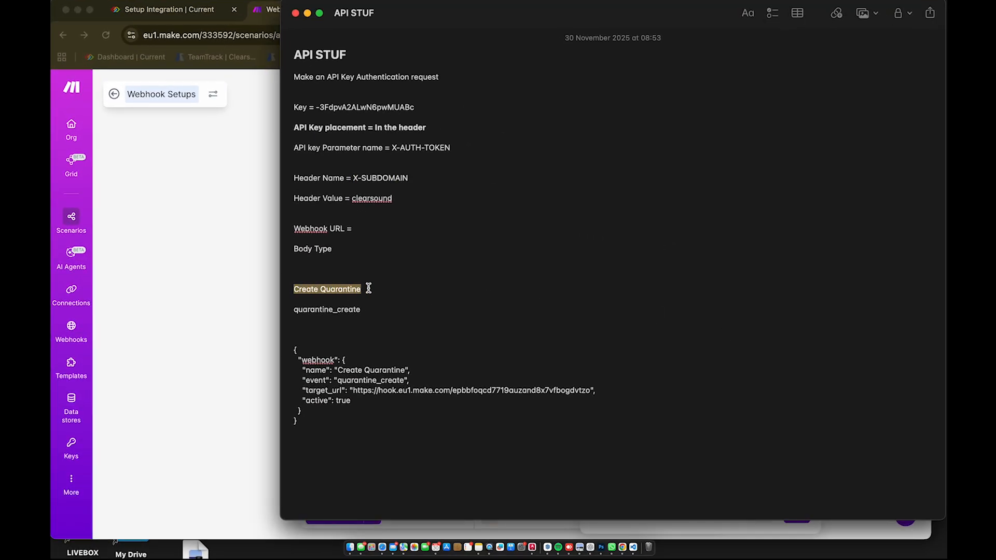
pyautogui.click(220, 274)
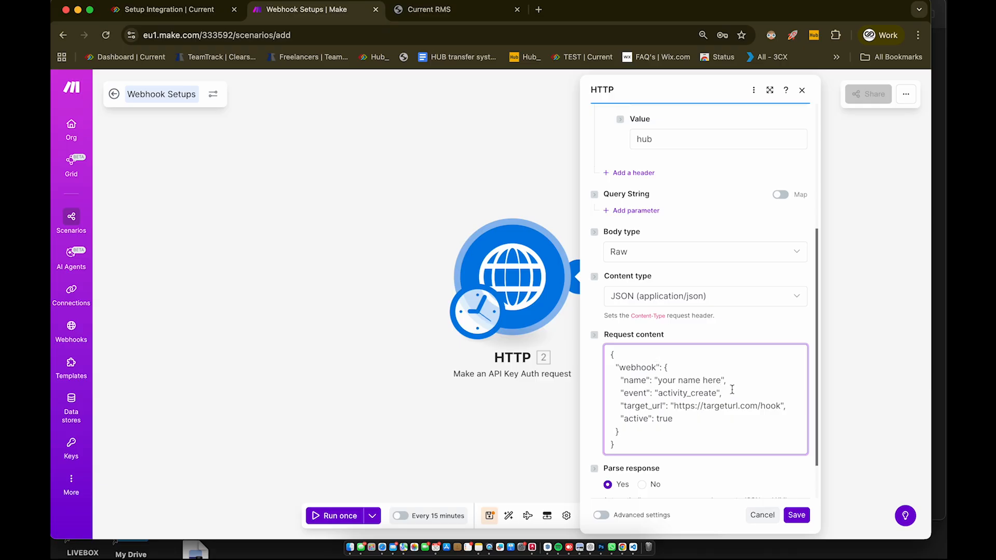
pyautogui.press('BackSpace')
pyautogui.press('BackSpace')
pyautogui.press('BackSpace')
pyautogui.press('BackSpace')
pyautogui.press('BackSpace')
pyautogui.press('BackSpace')
pyautogui.press('BackSpace')
pyautogui.press('BackSpace')
pyautogui.press('BackSpace')
pyautogui.press('BackSpace')
pyautogui.press('super+v')
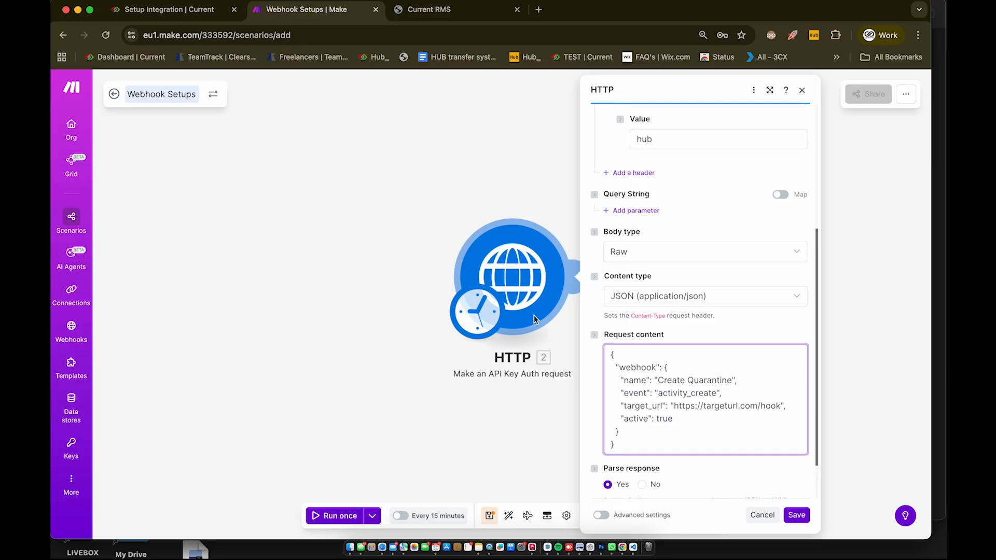
# Step: Copy quarantine_create from the API STUF note
pyautogui.hotkey('ctrl', 'Up')
pyautogui.click(681, 275)
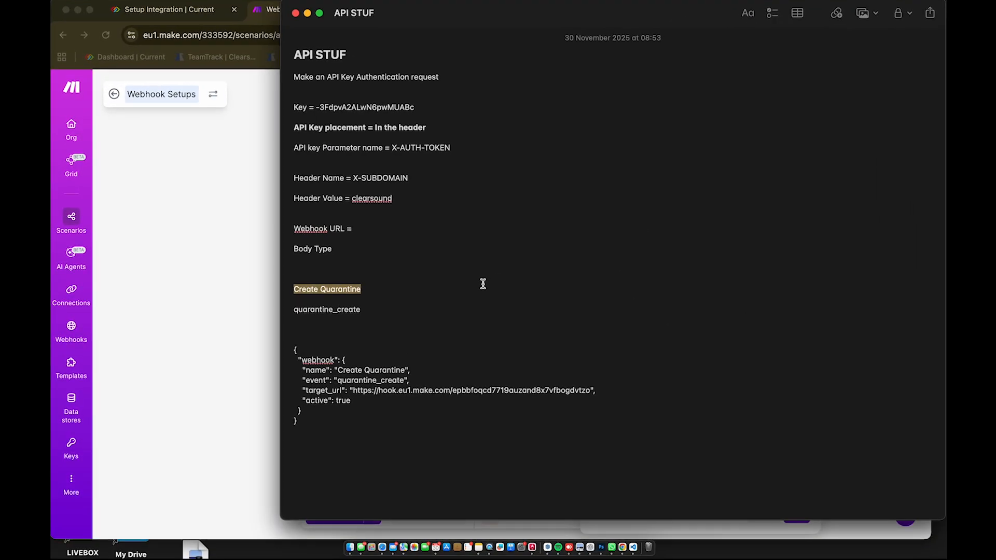
pyautogui.moveTo(293, 309); pyautogui.dragTo(365, 310)
pyautogui.press('super+c')
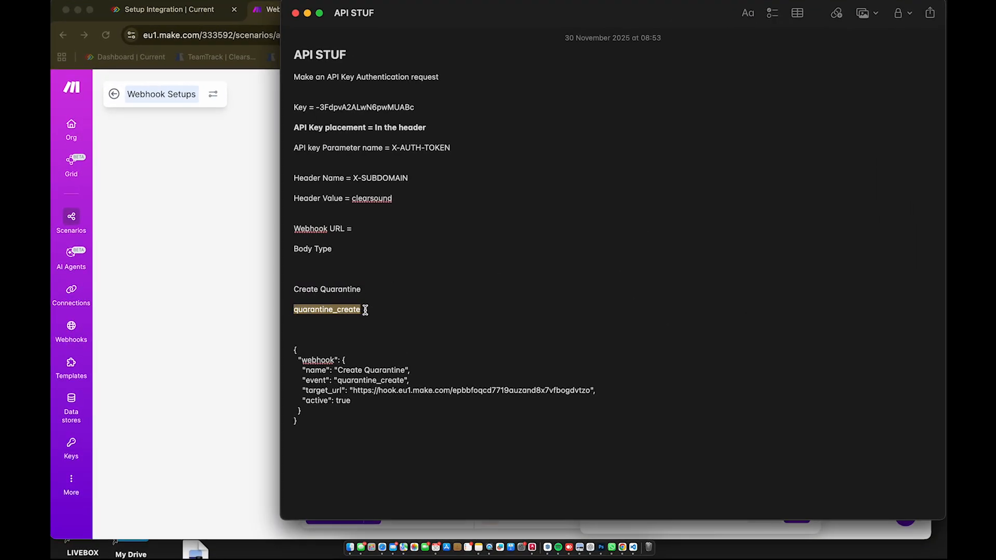
pyautogui.hotkey('ctrl', 'Up')
# Step: Replace the HTTP body's event value activity_create with quarantine_create and save the module
pyautogui.click(272, 227)
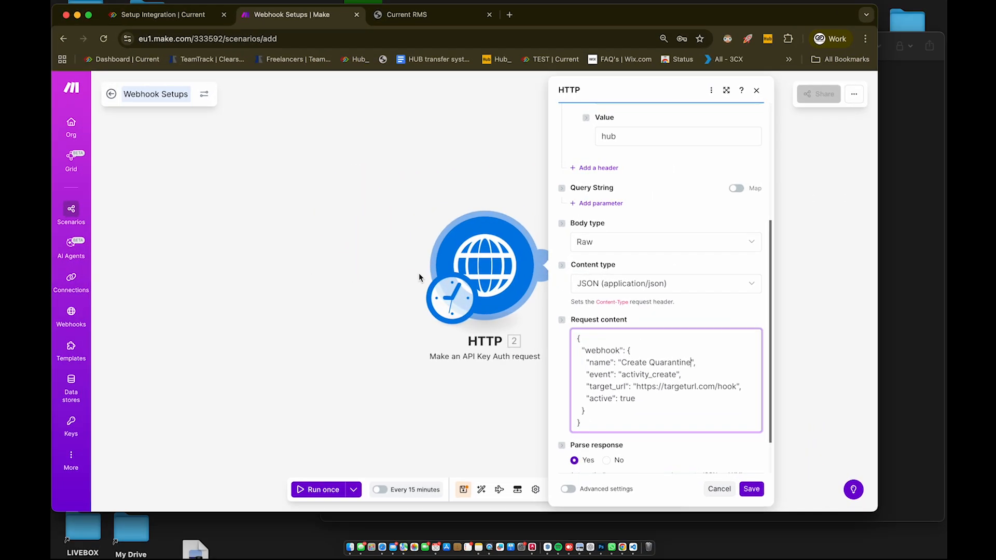
pyautogui.moveTo(657, 393); pyautogui.dragTo(720, 393)
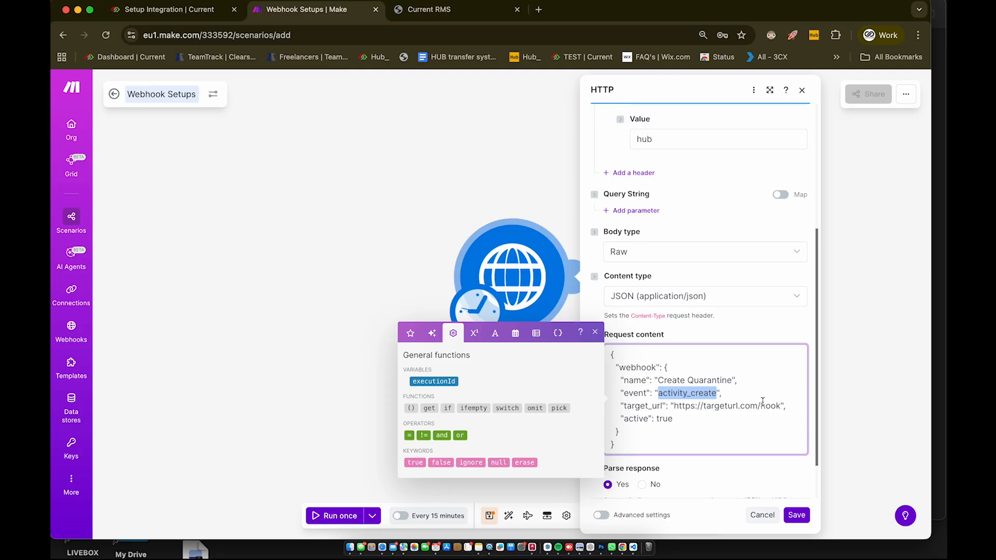
pyautogui.press('super+v')
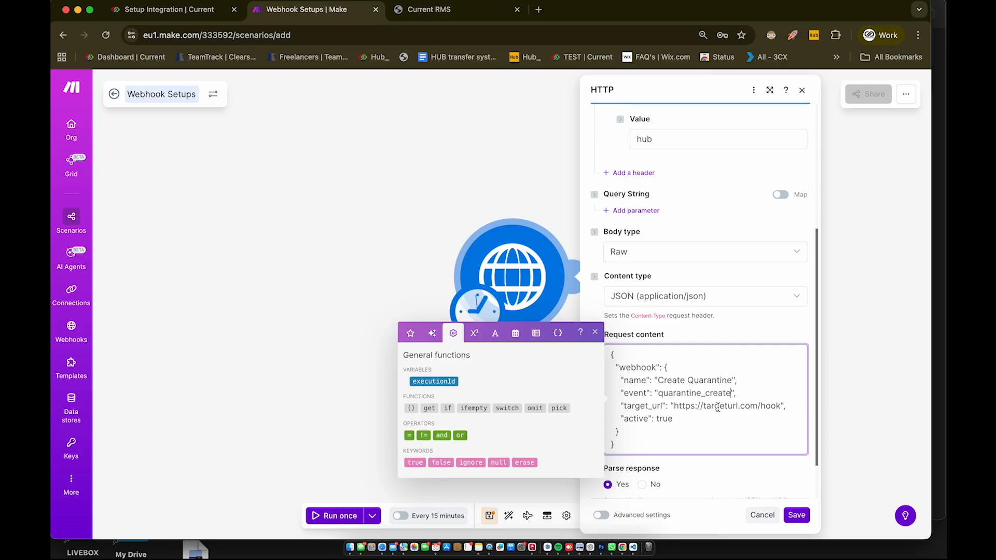
pyautogui.click(796, 515)
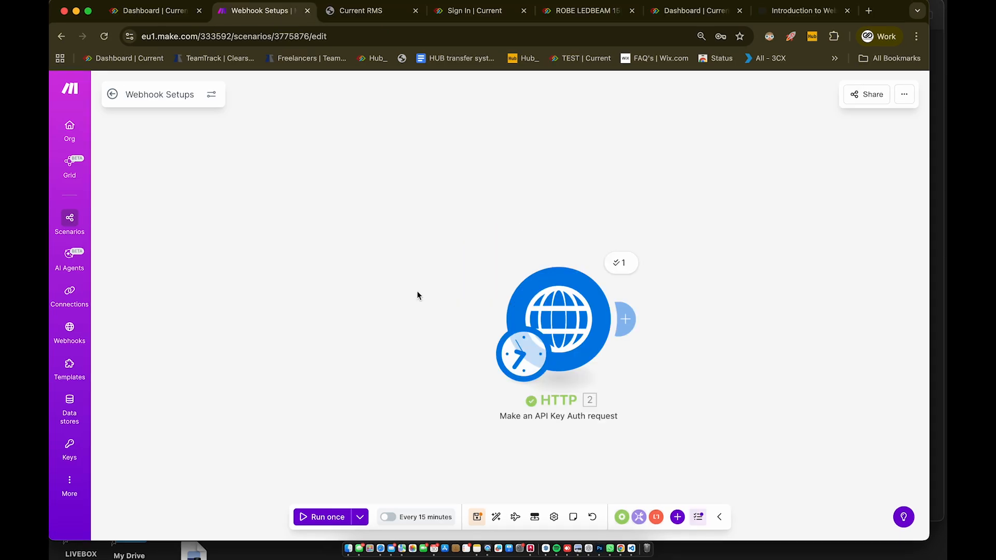
# Step: Add a Webhooks Custom webhook trigger to the scenario
pyautogui.click(677, 517)
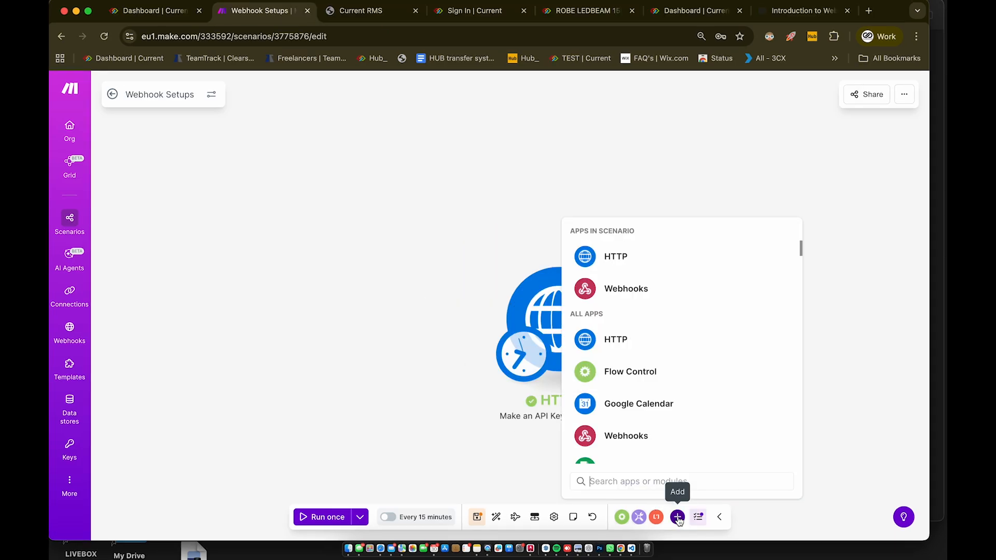
pyautogui.click(621, 289)
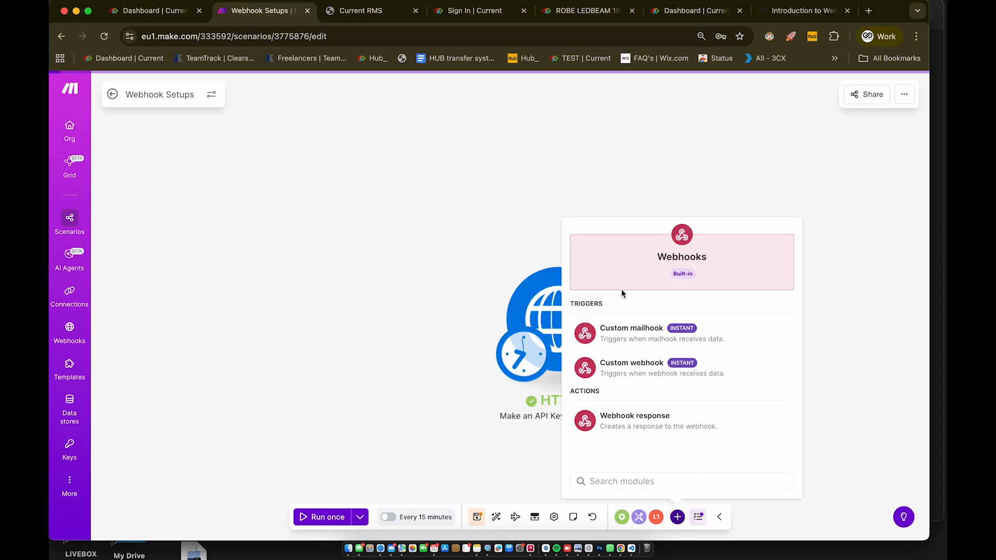
pyautogui.click(625, 369)
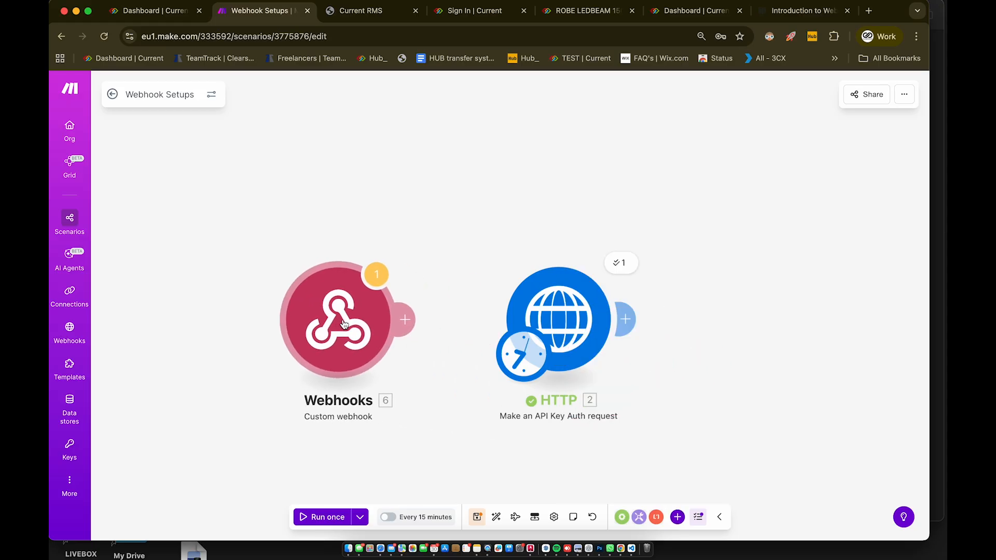
# Step: Create a new webhook named 'Create Quarantine' and copy its address
pyautogui.click(309, 279)
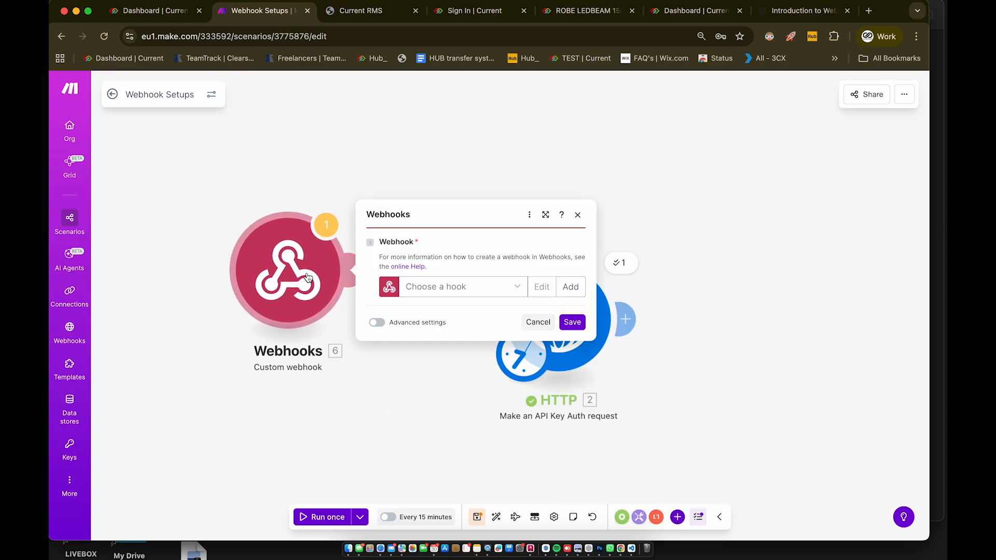
pyautogui.click(571, 287)
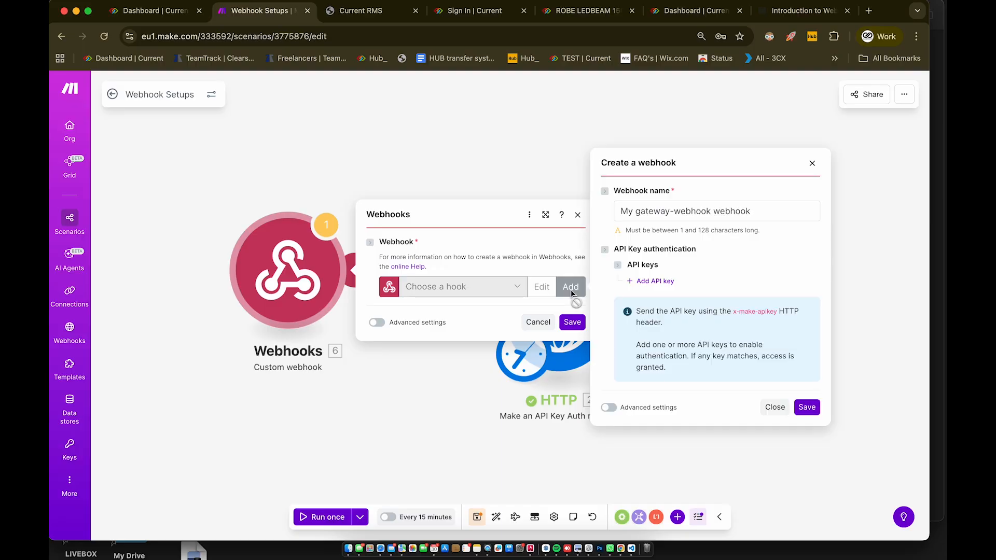
pyautogui.tripleClick(685, 213)
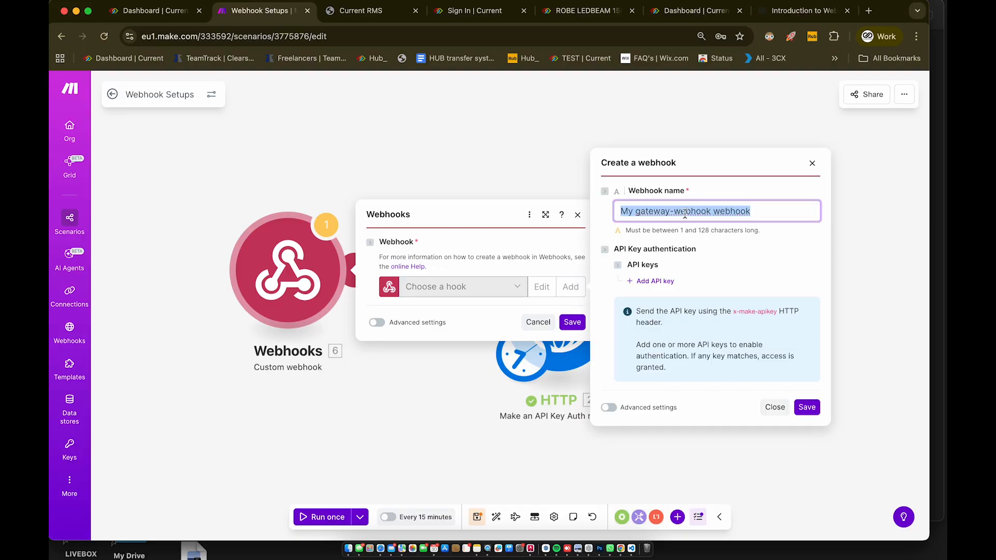
pyautogui.write('Cr')
pyautogui.click(706, 233)
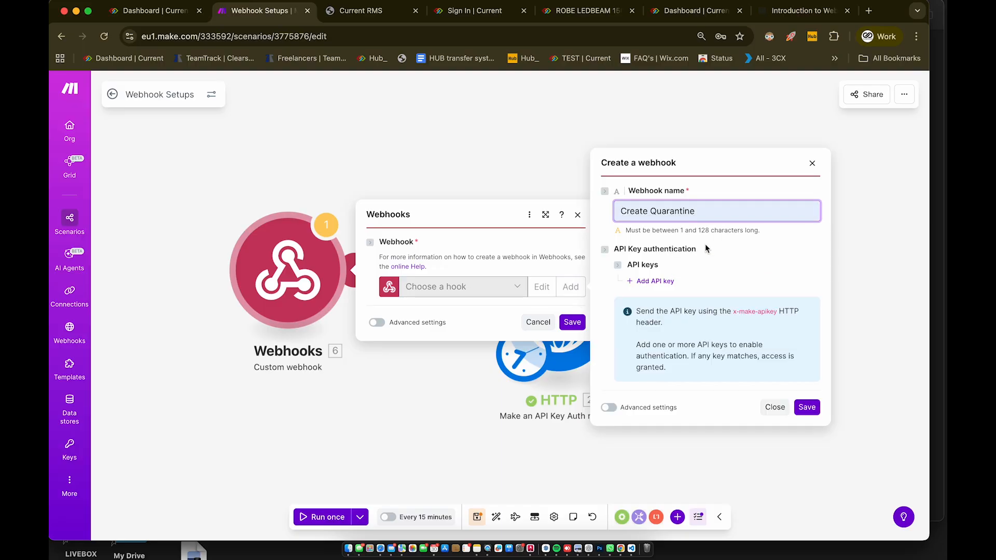
pyautogui.click(808, 408)
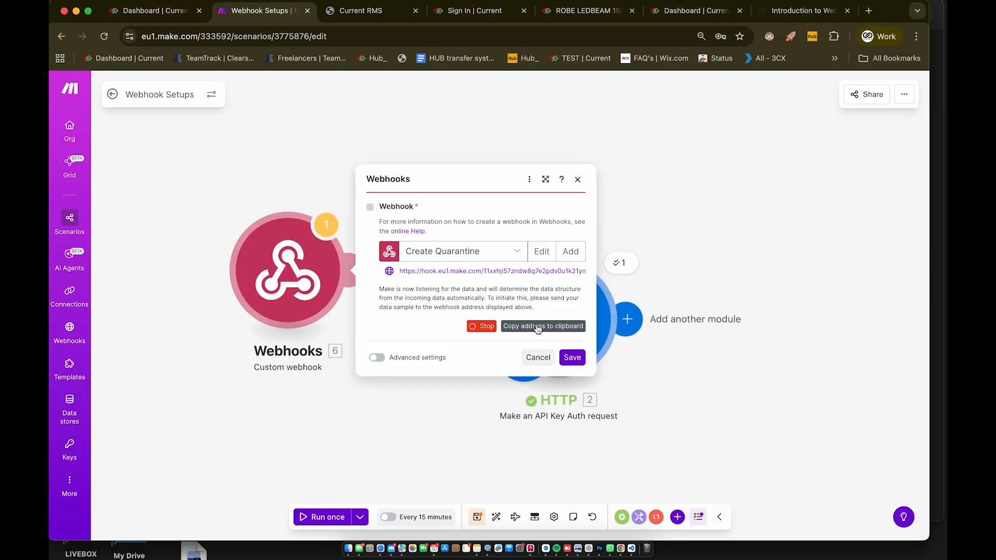
pyautogui.click(530, 329)
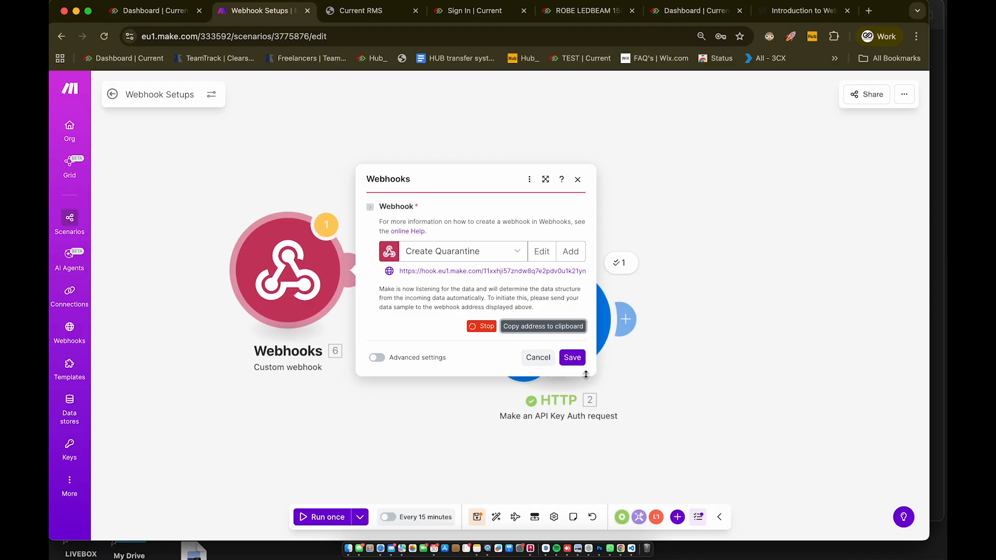
# Step: Save the trigger, then paste the Create Quarantine address as the HTTP body's target_url and save
pyautogui.click(573, 357)
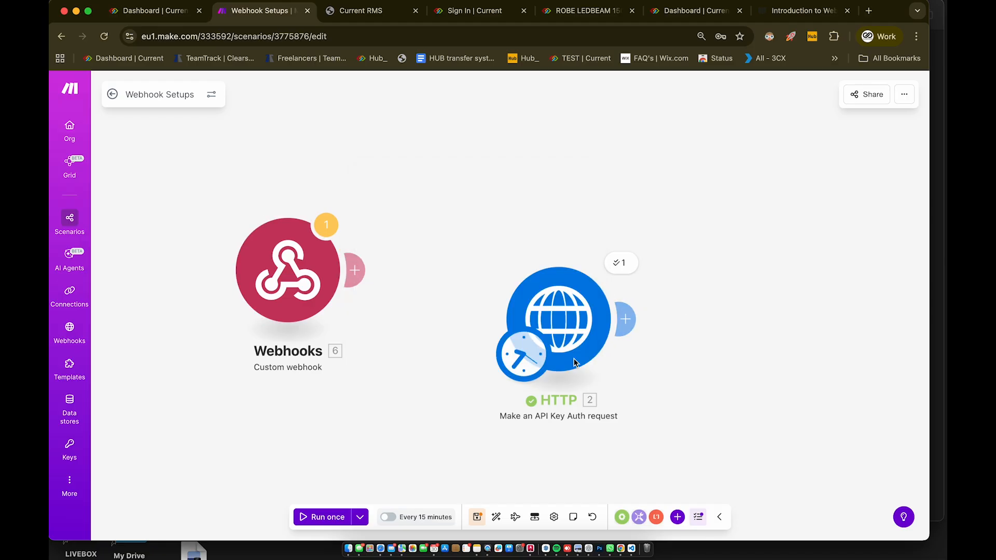
pyautogui.click(570, 332)
pyautogui.scroll(-5, 692, 378)
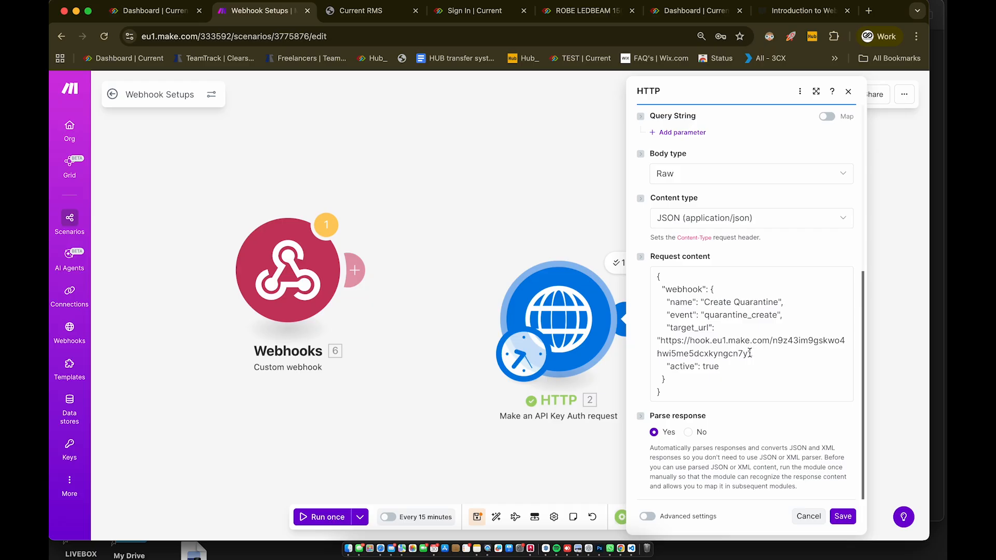
pyautogui.moveTo(749, 353); pyautogui.dragTo(662, 340)
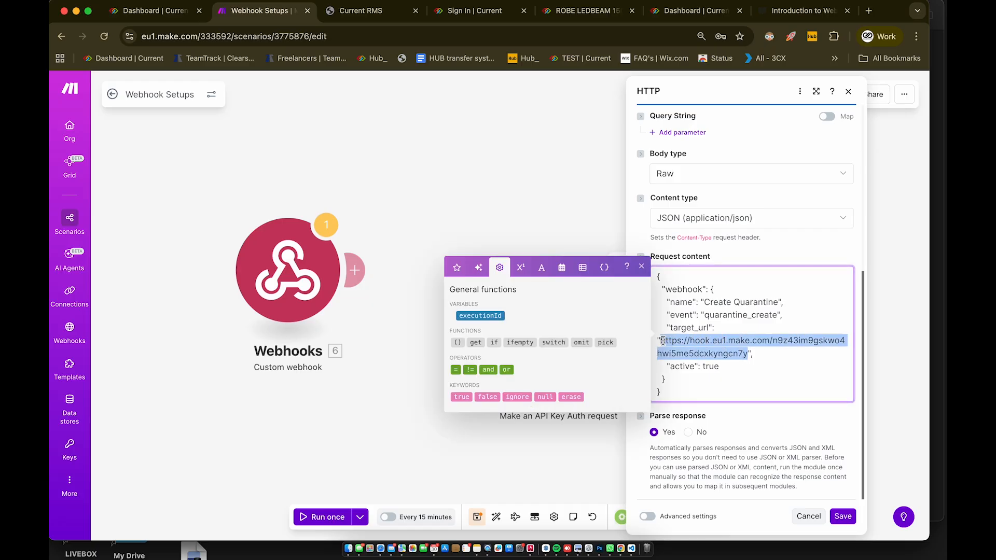
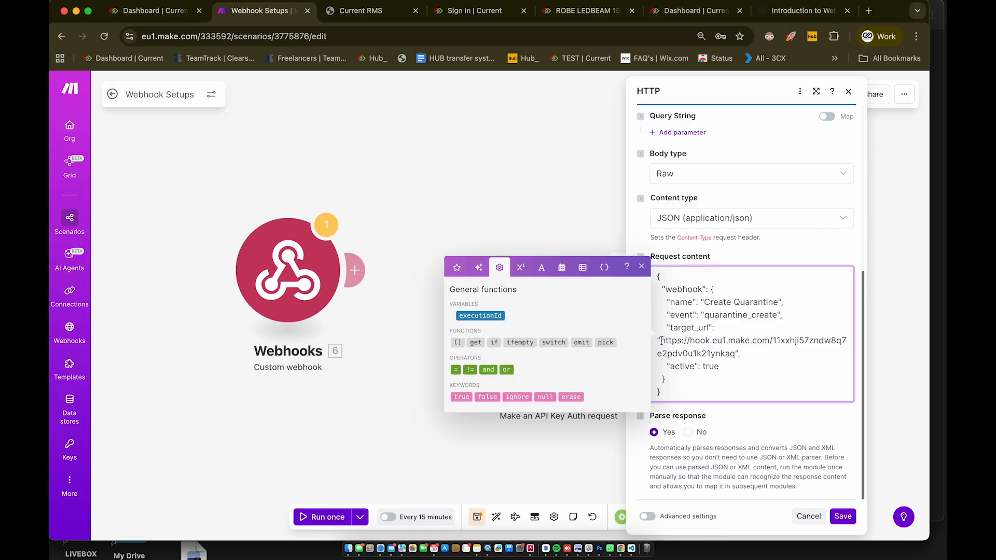
pyautogui.click(842, 516)
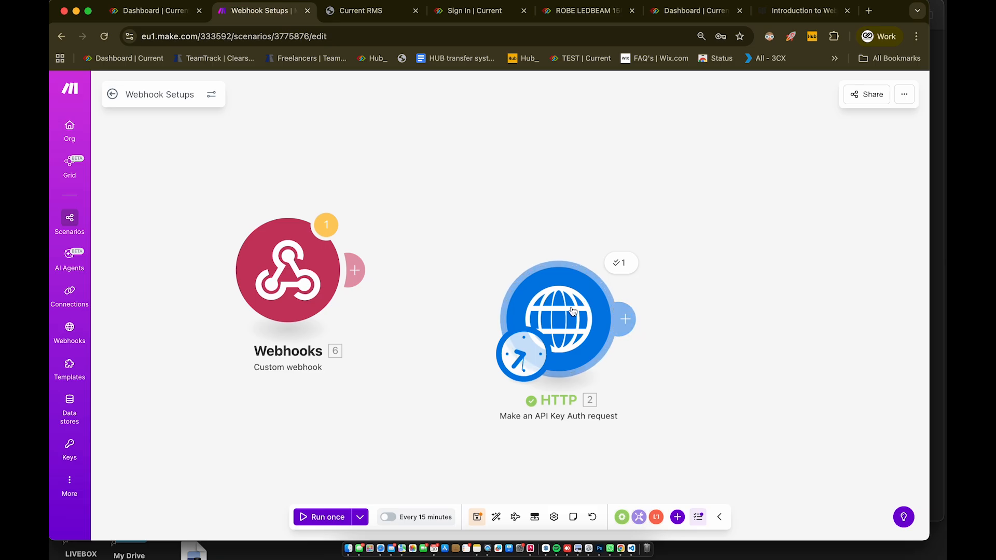
# Step: Run only the HTTP module and inspect the created webhook in its returned data
pyautogui.rightClick(590, 330)
pyautogui.click(613, 338)
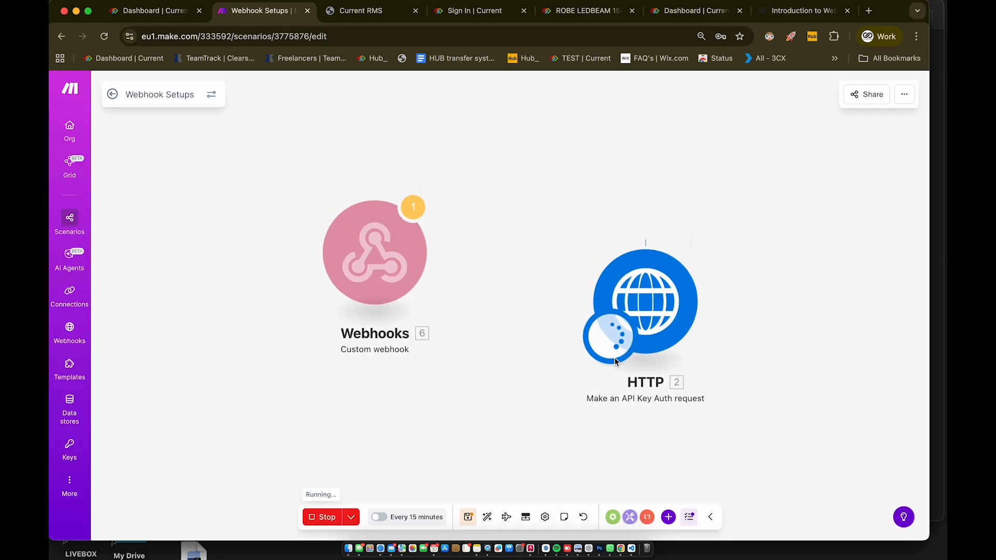
pyautogui.scroll(-5, 540, 386)
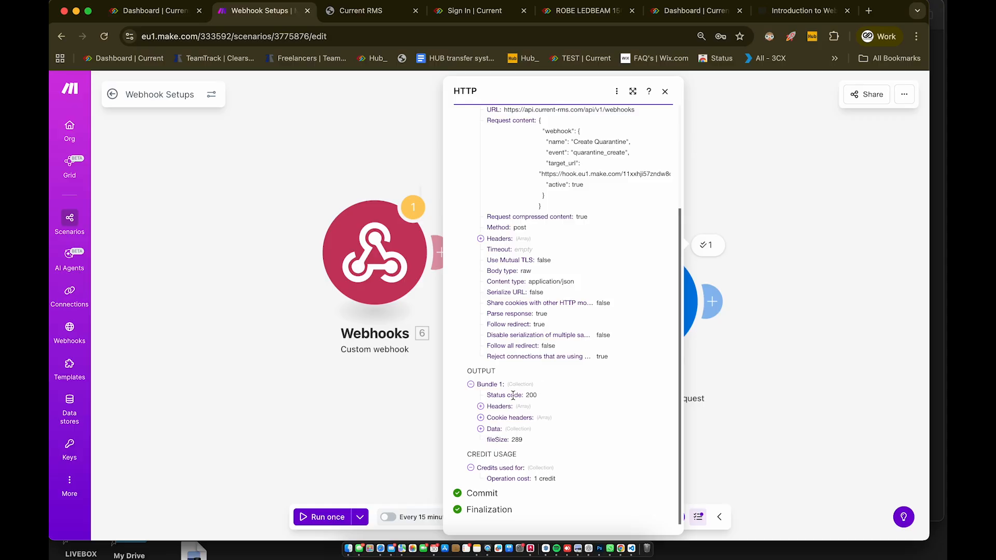
pyautogui.click(480, 429)
pyautogui.click(490, 440)
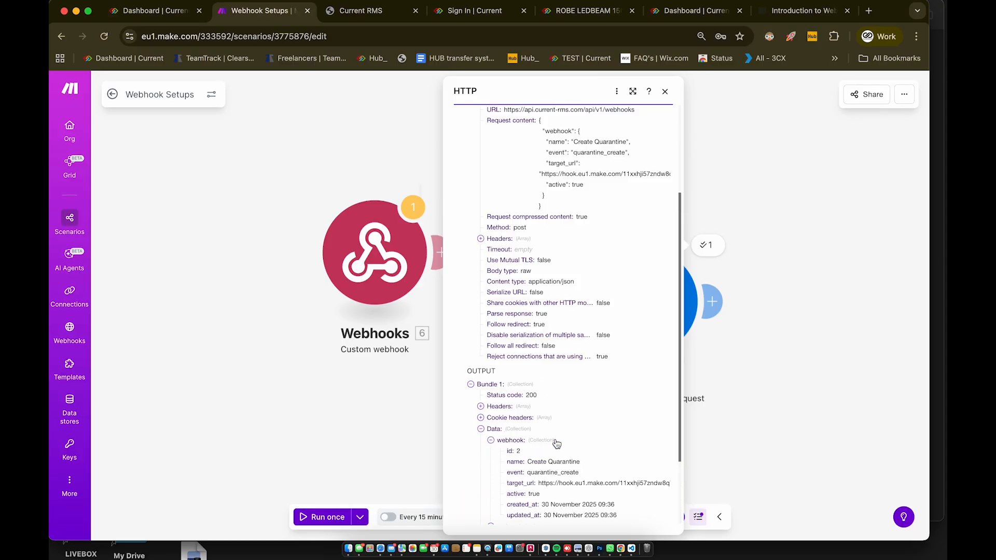
pyautogui.scroll(-3, 544, 440)
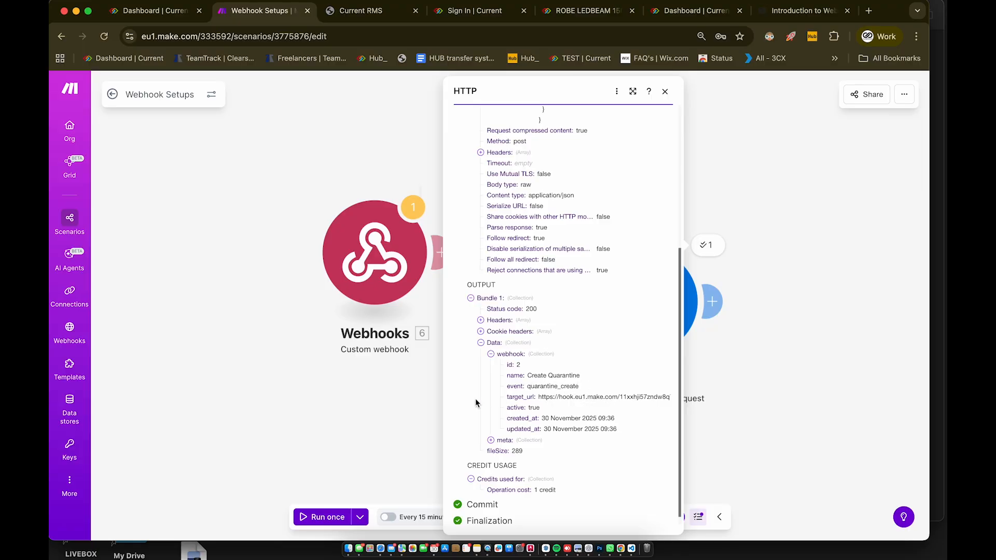
# Step: Set the Create Quarantine trigger to redetermine its data structure from new incoming data
pyautogui.click(398, 271)
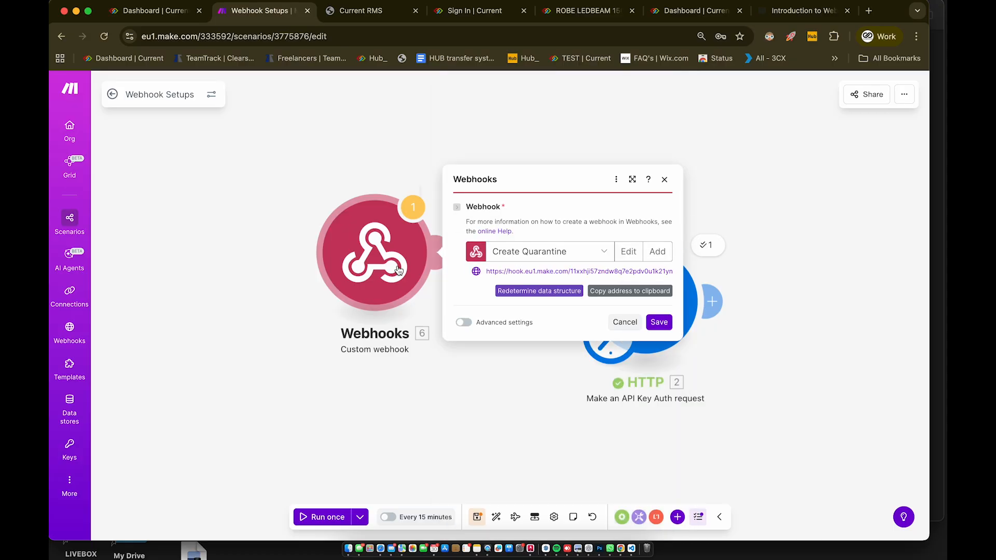
pyautogui.click(537, 293)
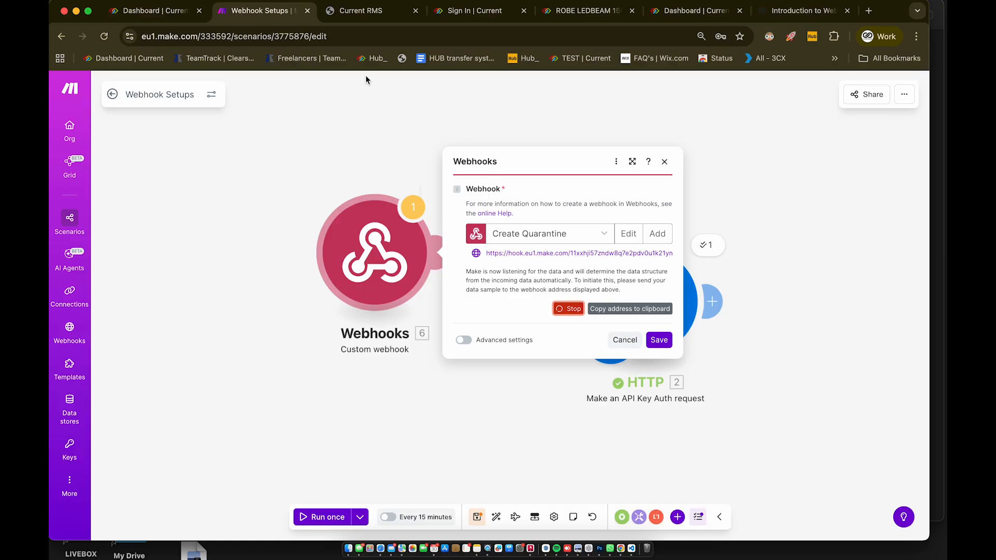
pyautogui.click(150, 10)
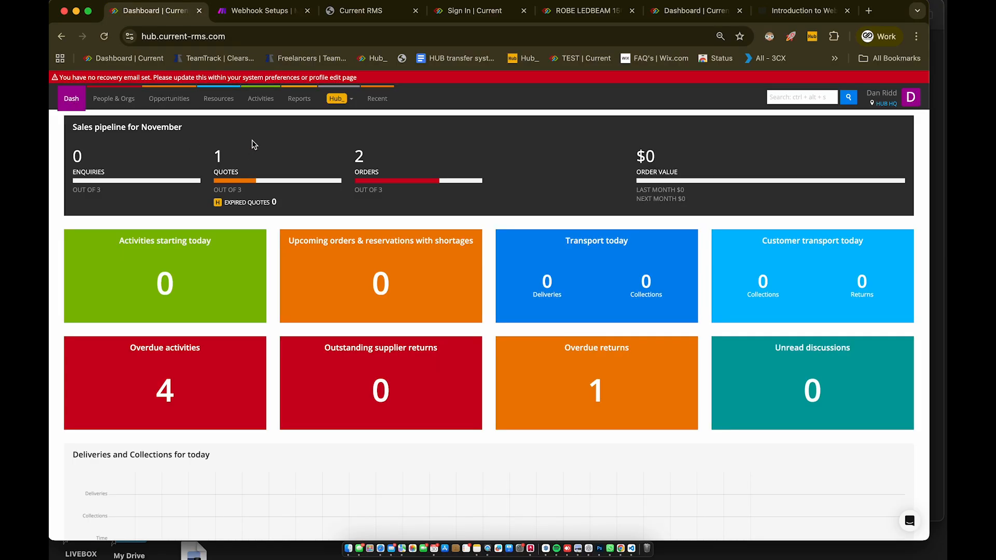
# Step: Open a stock asset of the ETC Source 4 product in Current RMS
pyautogui.moveTo(220, 100)
pyautogui.click(224, 126)
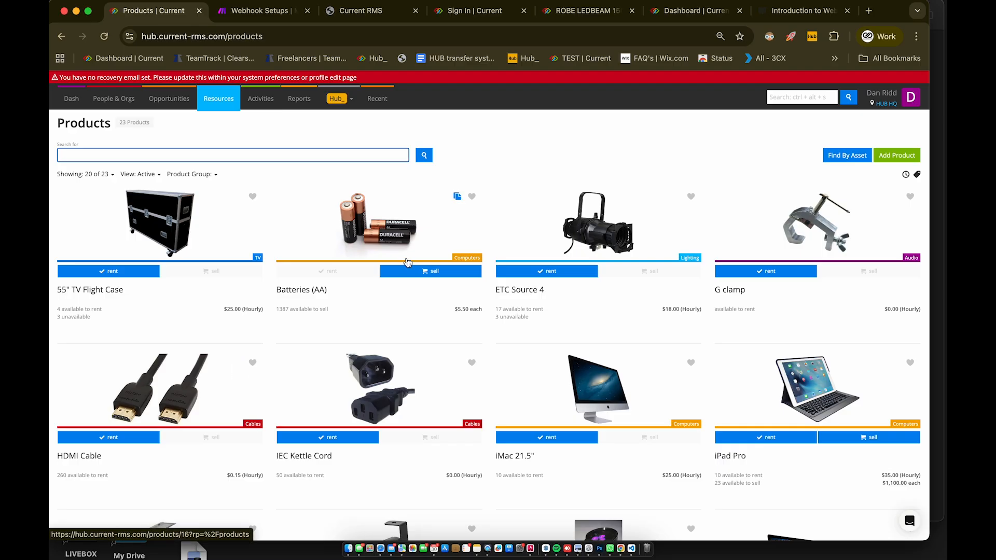
pyautogui.click(593, 244)
pyautogui.scroll(-15, 340, 314)
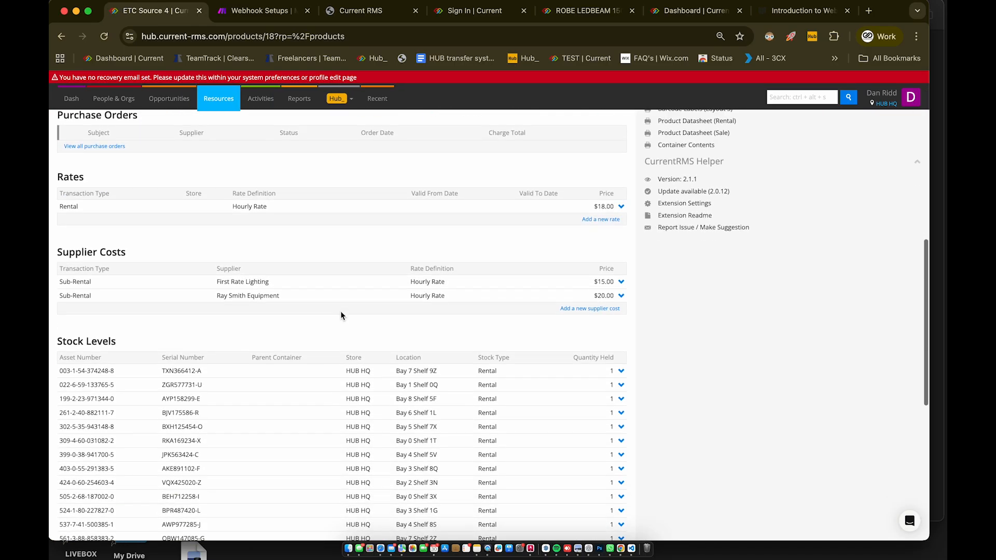
pyautogui.click(103, 433)
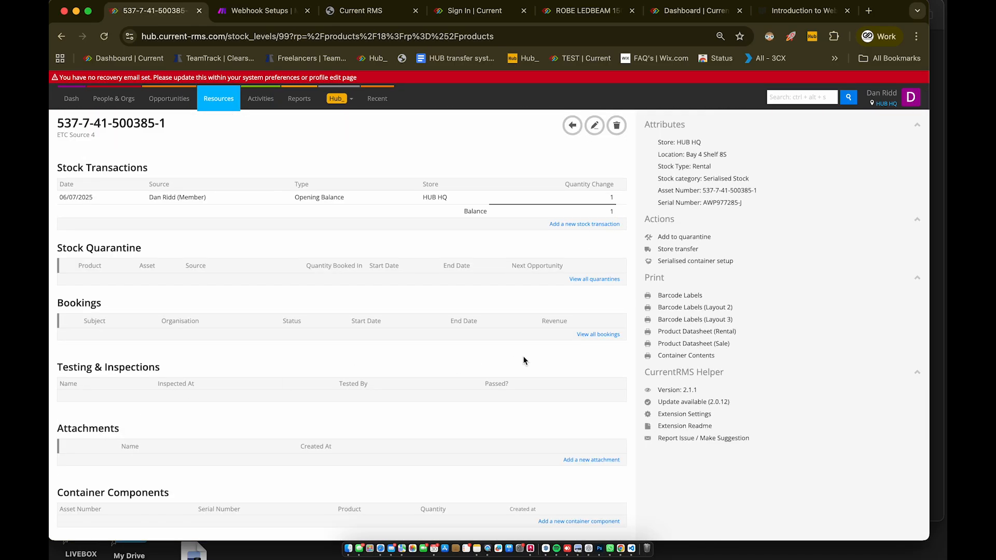
# Step: Add a quarantine with reference TEST to that asset
pyautogui.click(674, 237)
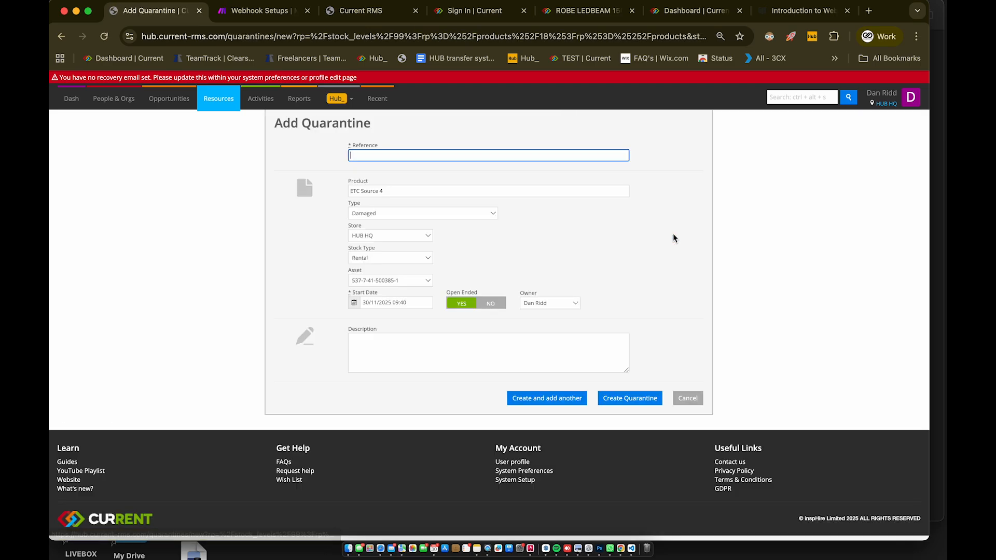
pyautogui.click(489, 155)
pyautogui.write('TEST')
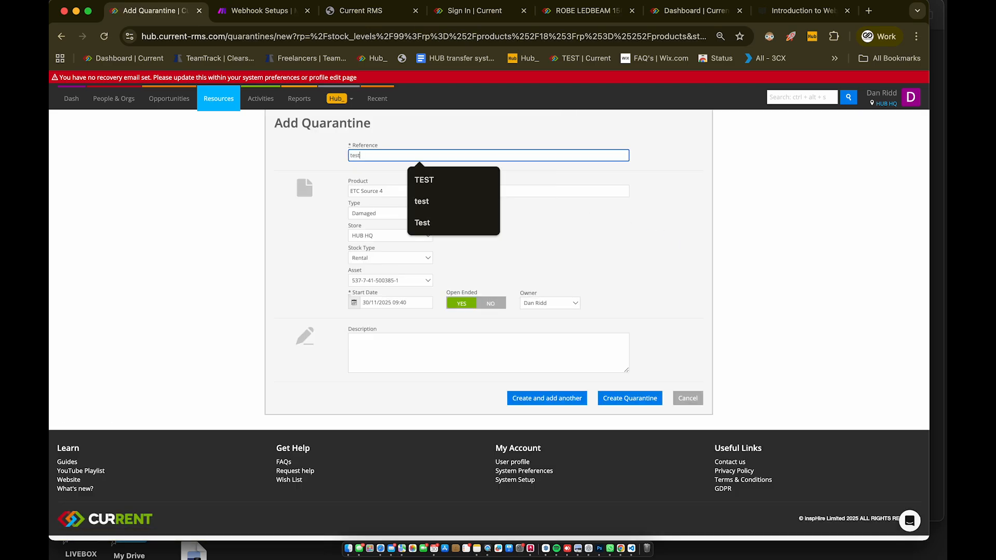
pyautogui.click(420, 181)
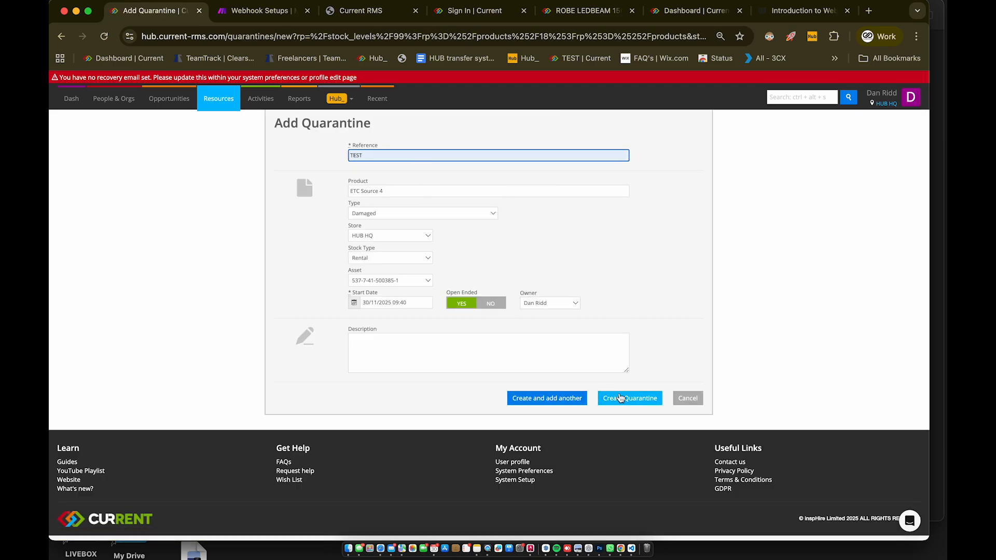
pyautogui.click(636, 398)
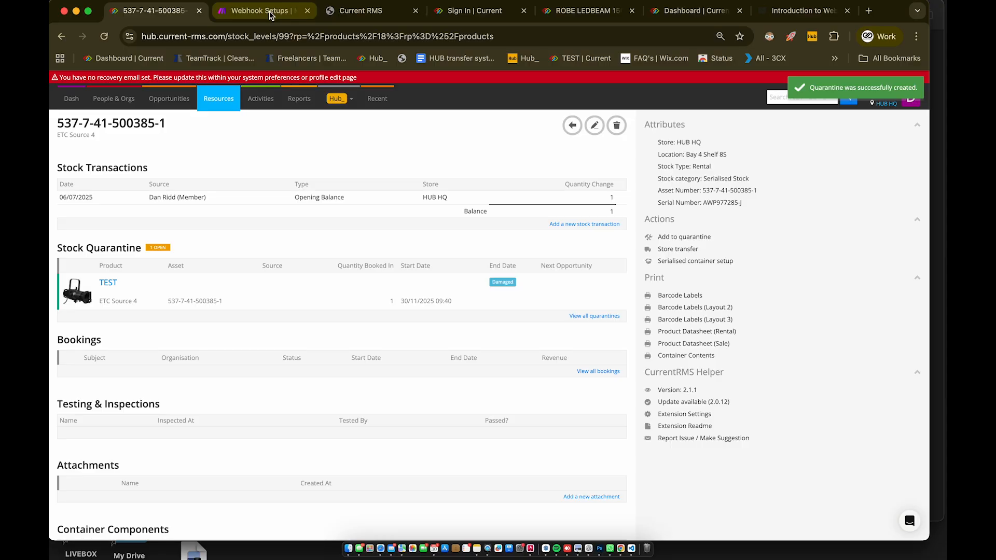
pyautogui.click(259, 11)
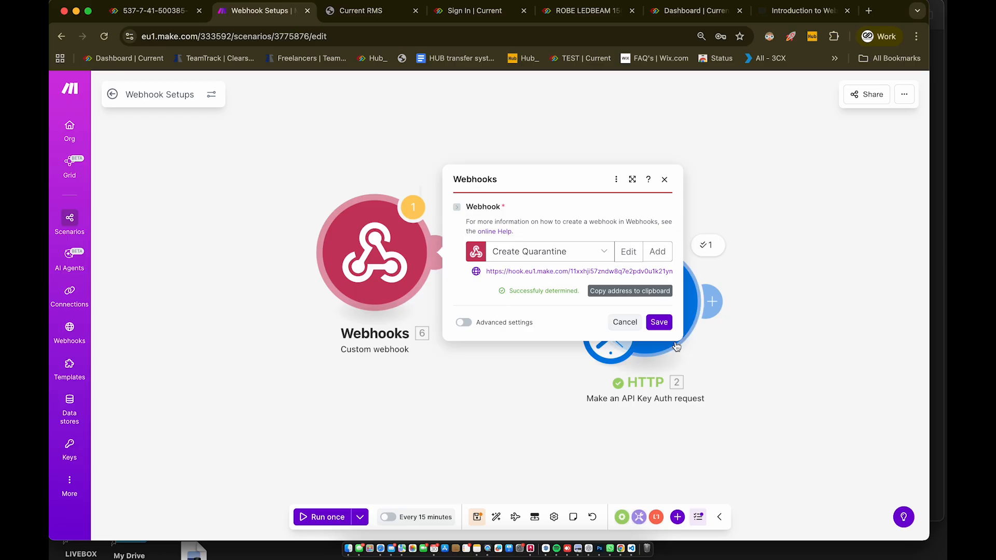
# Step: Save the determined webhook settings and shift the Webhooks module slightly left
pyautogui.click(666, 327)
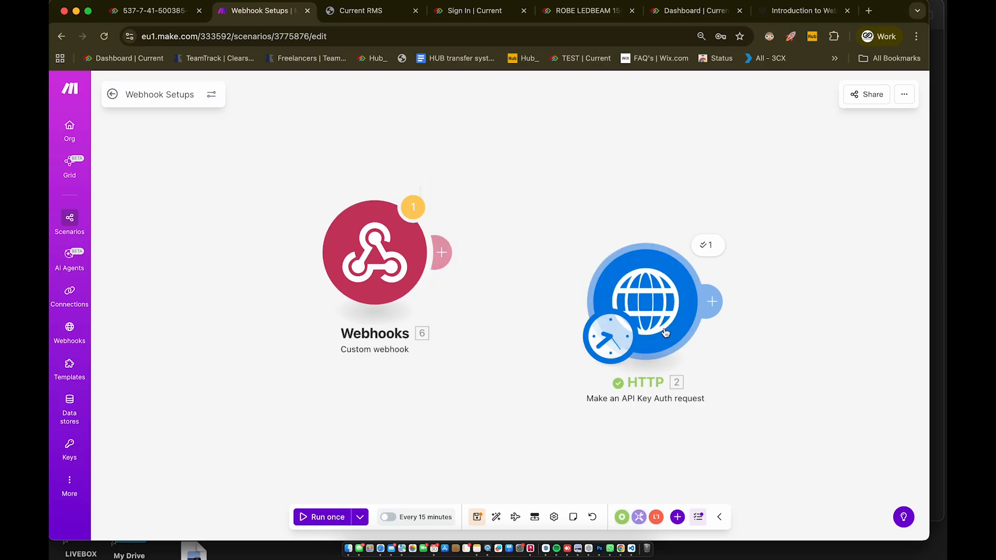
pyautogui.moveTo(377, 256); pyautogui.dragTo(325, 254)
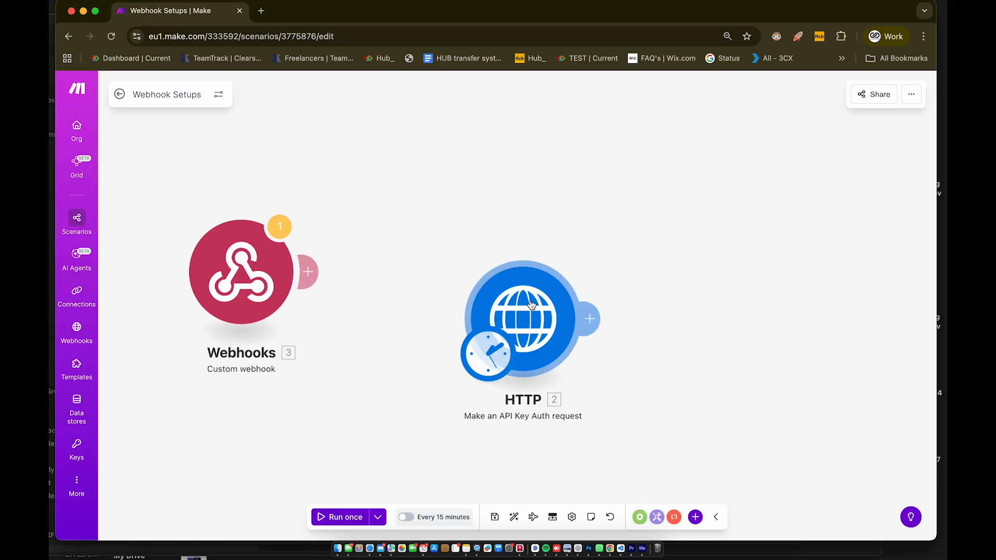
# Step: Clone the HTTP module and place the copy to the upper right
pyautogui.click(500, 304)
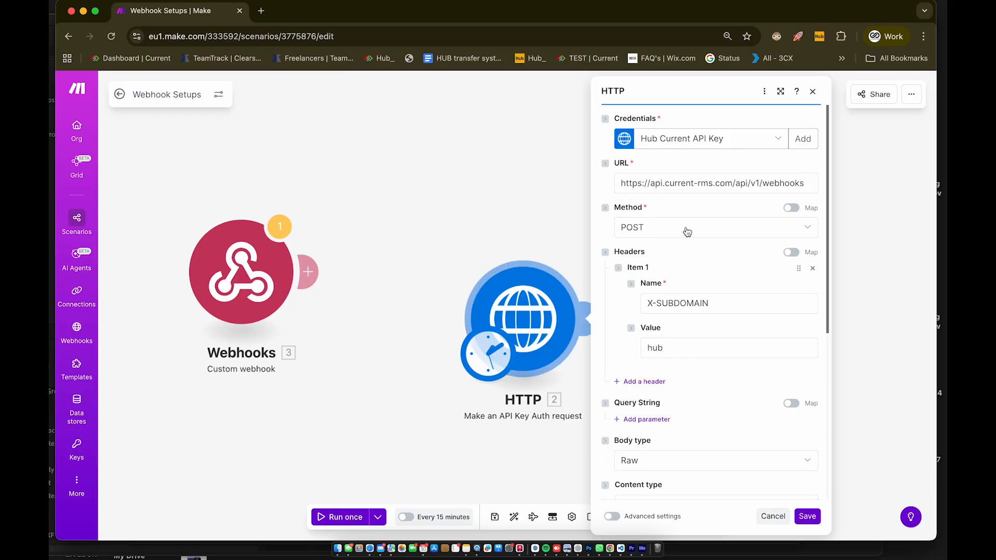
pyautogui.click(812, 91)
pyautogui.rightClick(518, 319)
pyautogui.click(553, 410)
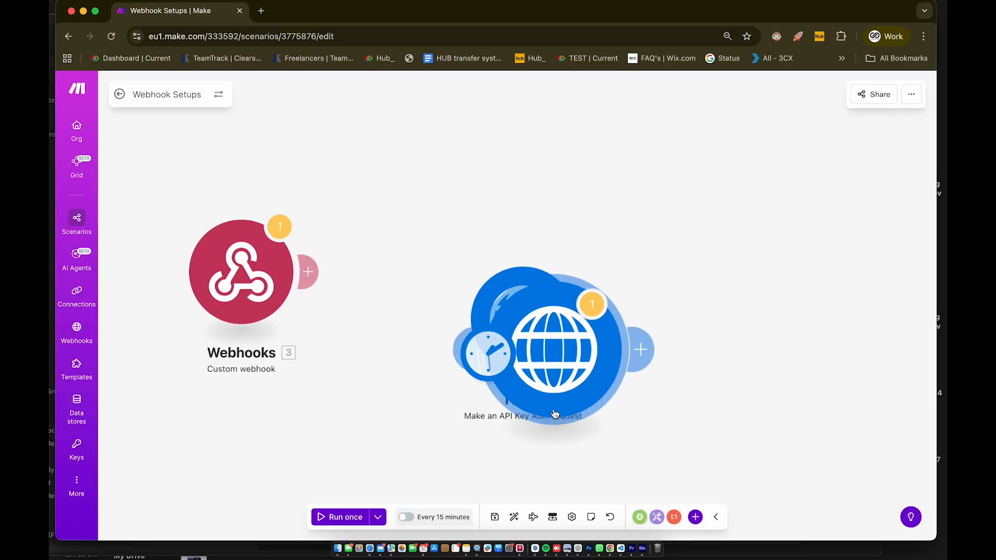
pyautogui.click(737, 191)
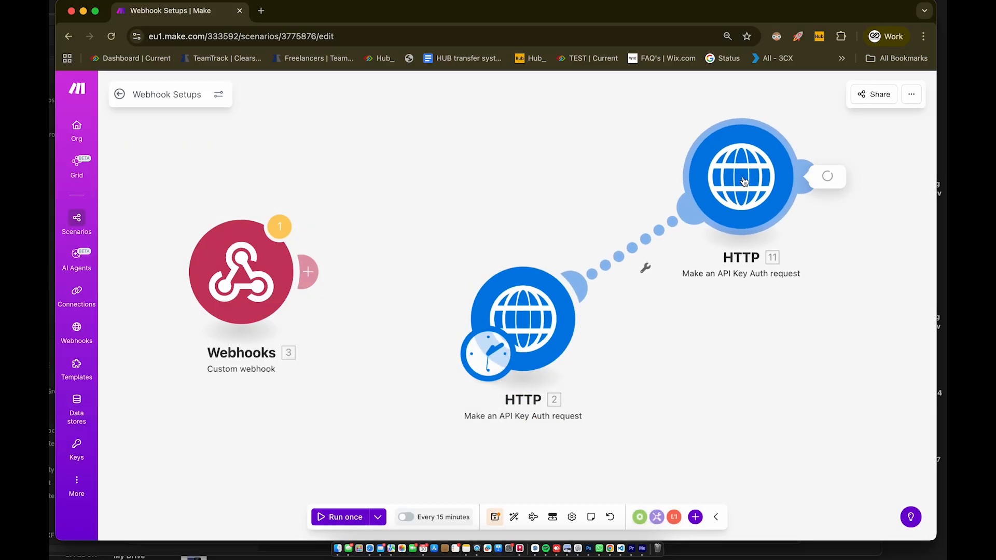
# Step: Set the cloned module's method to GET with an Empty body type and save
pyautogui.click(554, 232)
pyautogui.click(522, 247)
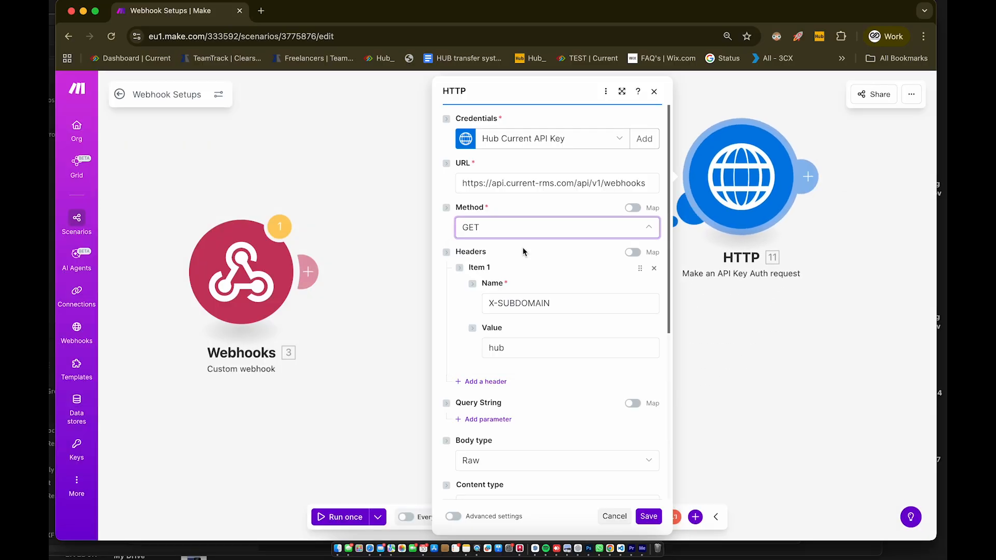
pyautogui.scroll(-5, 565, 389)
pyautogui.click(646, 338)
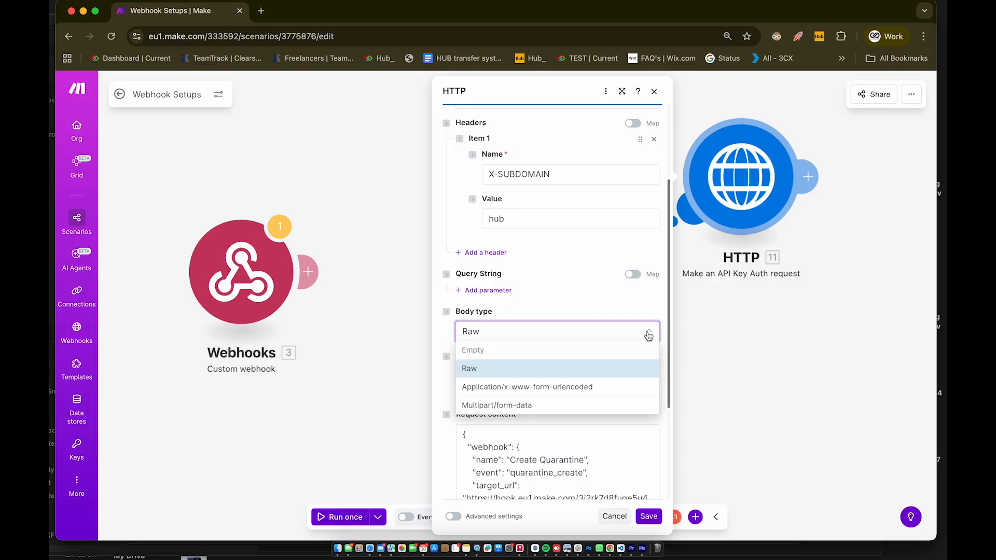
pyautogui.click(476, 349)
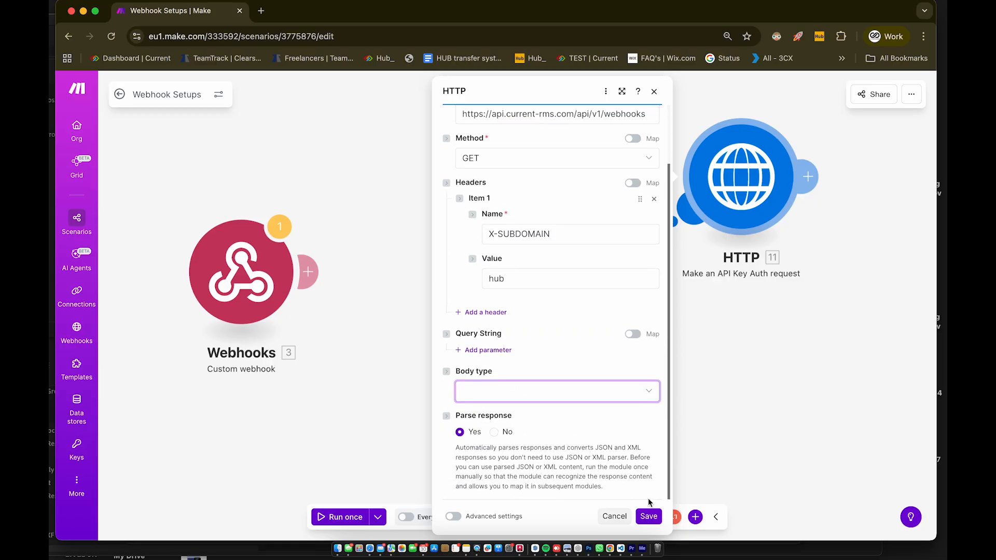
pyautogui.click(648, 516)
# Step: Run HTTP module 11 alone and expand its output down to the Create Quarantine webhook
pyautogui.rightClick(741, 176)
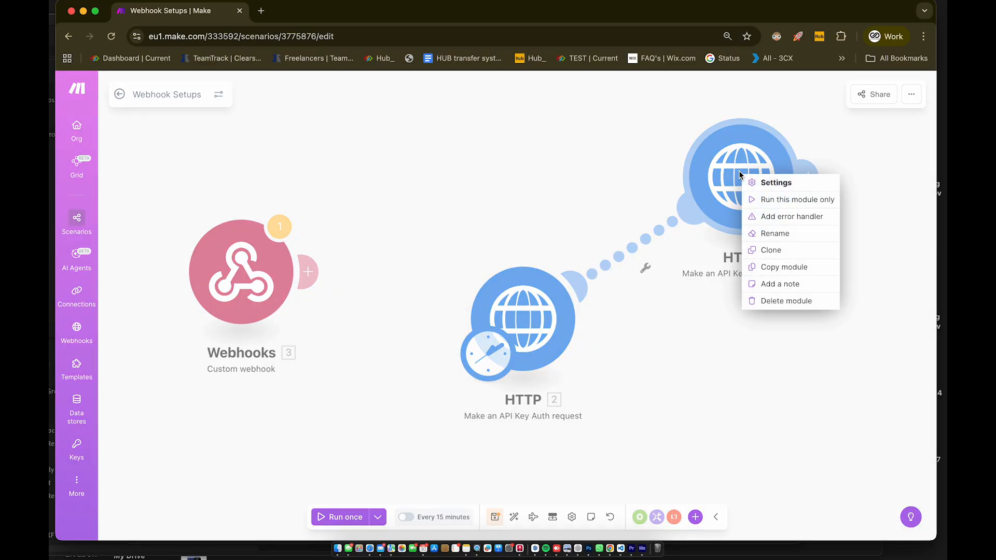
pyautogui.click(770, 199)
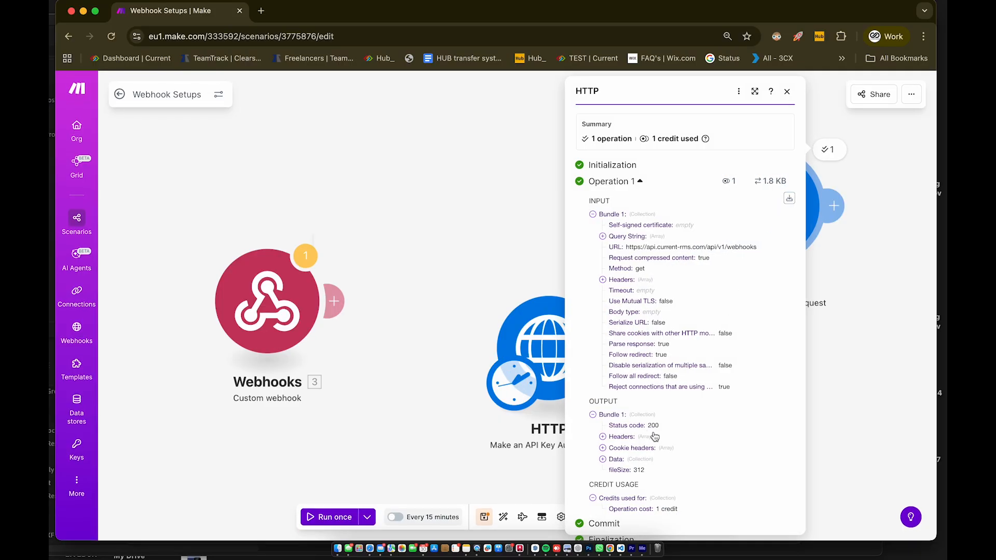
pyautogui.click(603, 460)
pyautogui.scroll(-2, 685, 425)
pyautogui.click(628, 420)
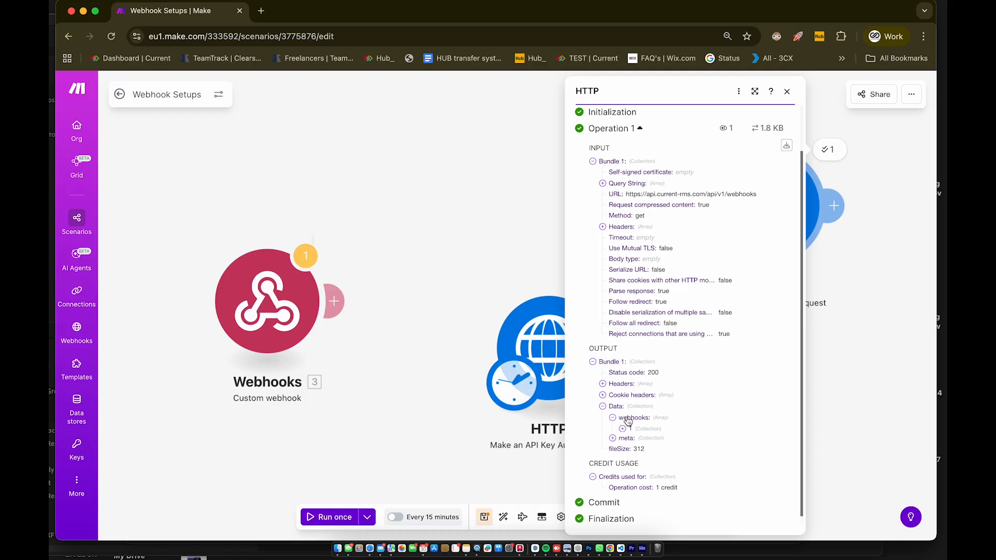
pyautogui.click(623, 428)
pyautogui.scroll(-2, 760, 471)
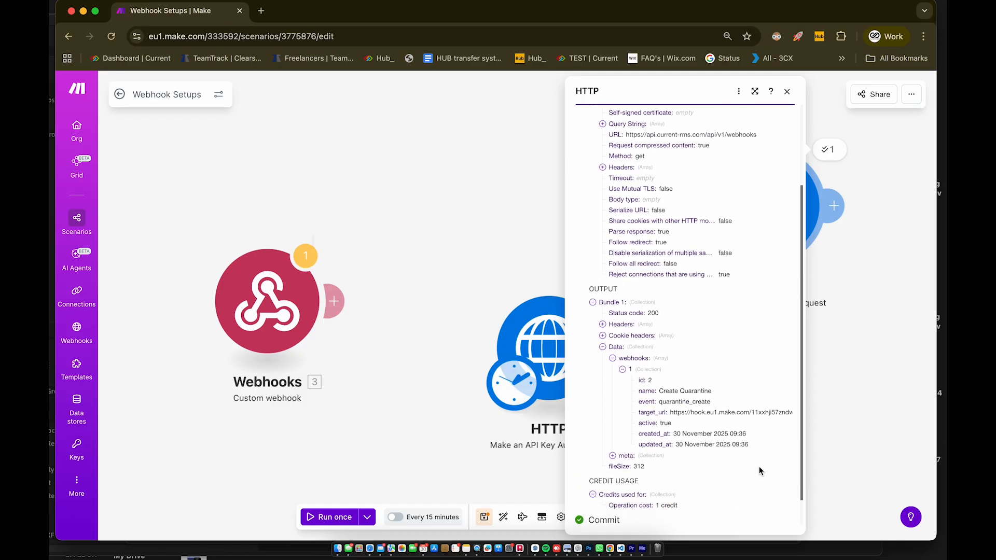
pyautogui.scroll(-1, 760, 471)
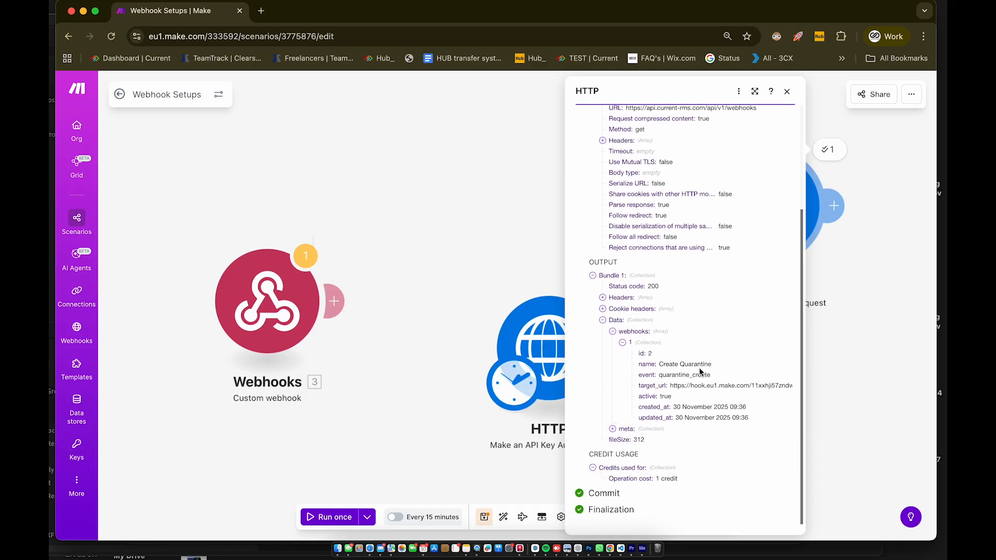